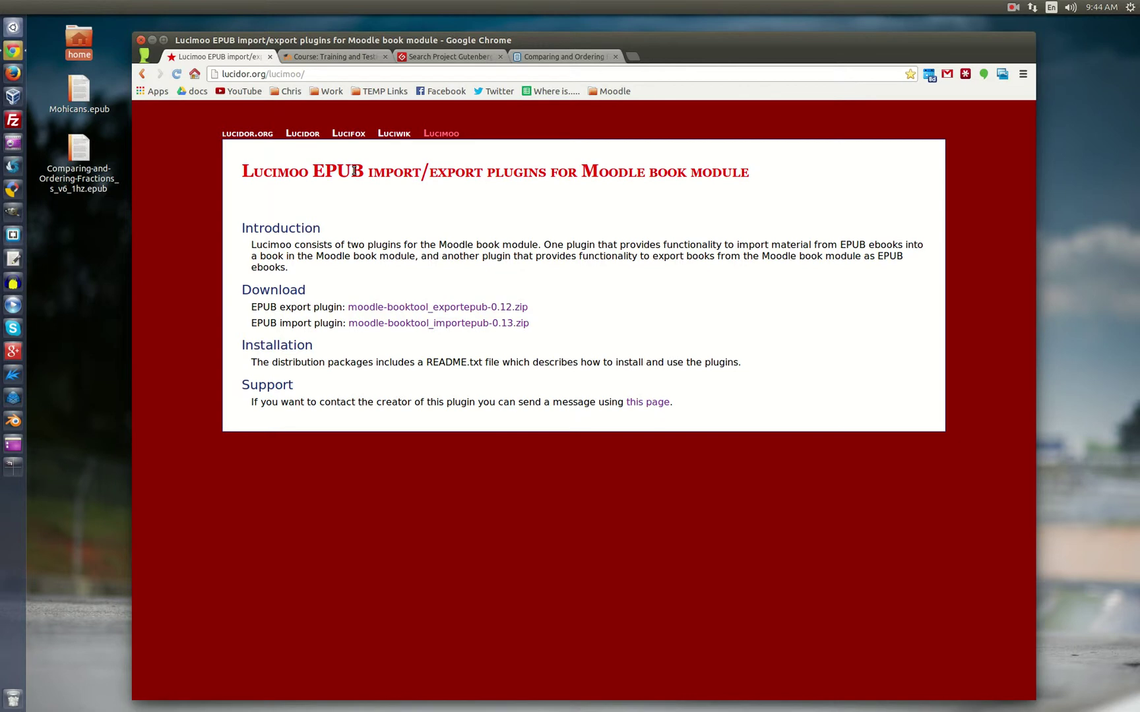
Switch to the Moodle 'Course: Training and Testing' tab.
left_click(354, 58)
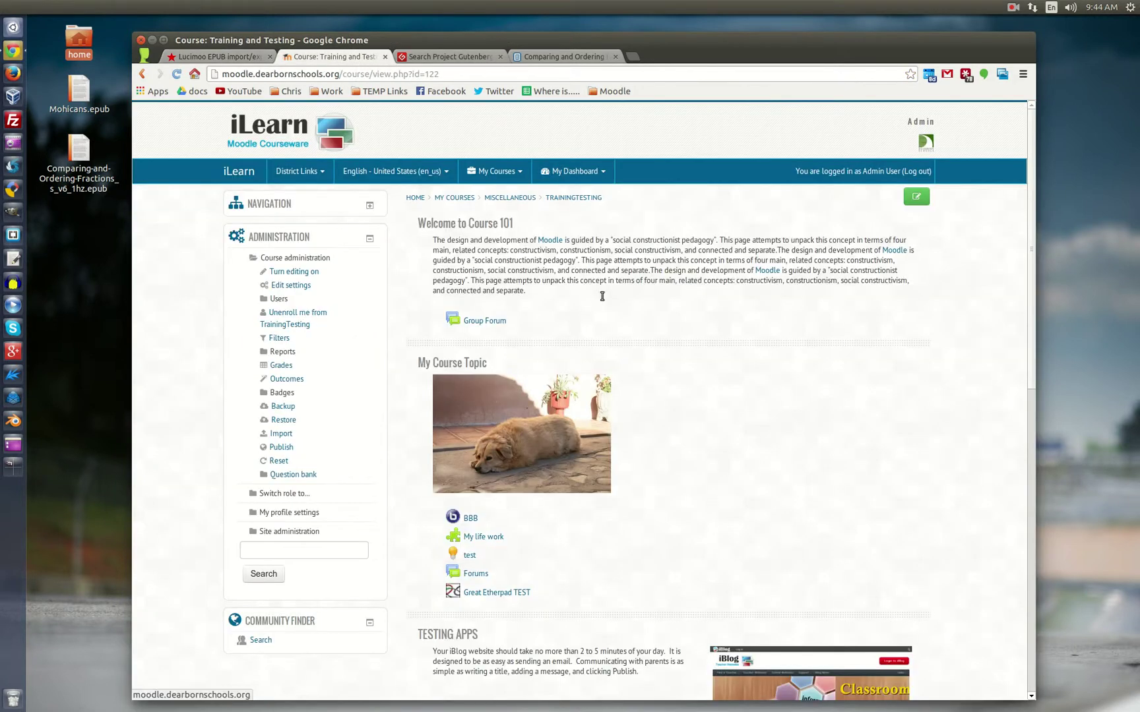
Turn editing on for the Training and Testing course.
left_click(924, 200)
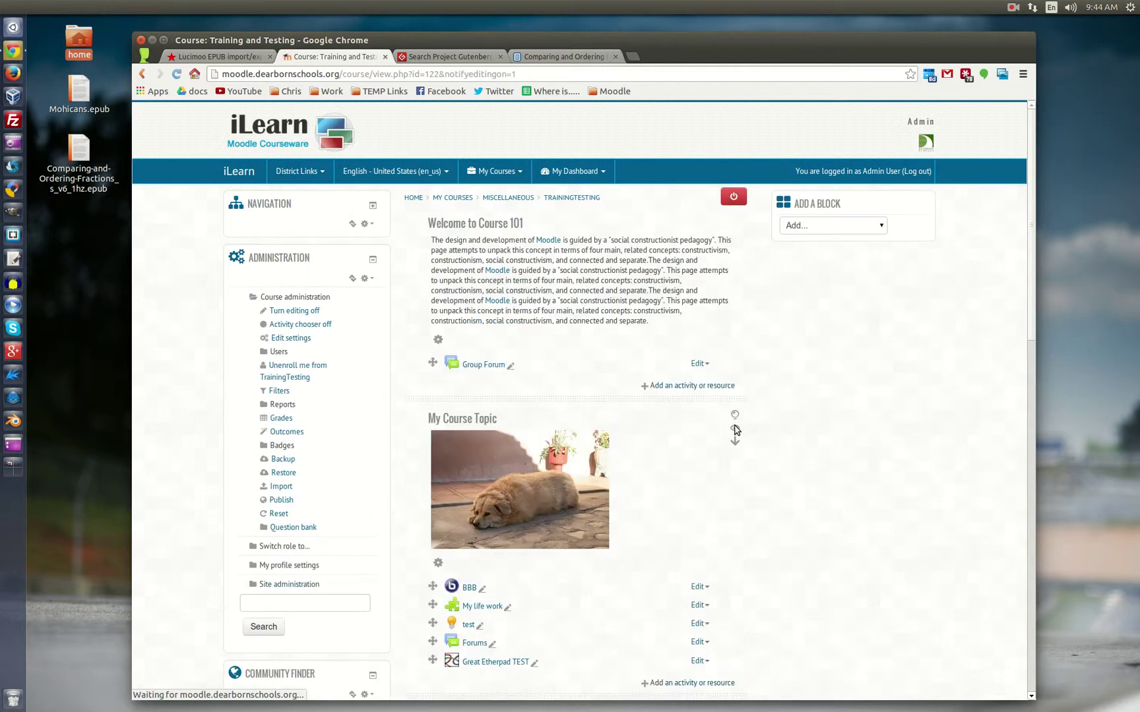
scroll(753, 428, "down", 5)
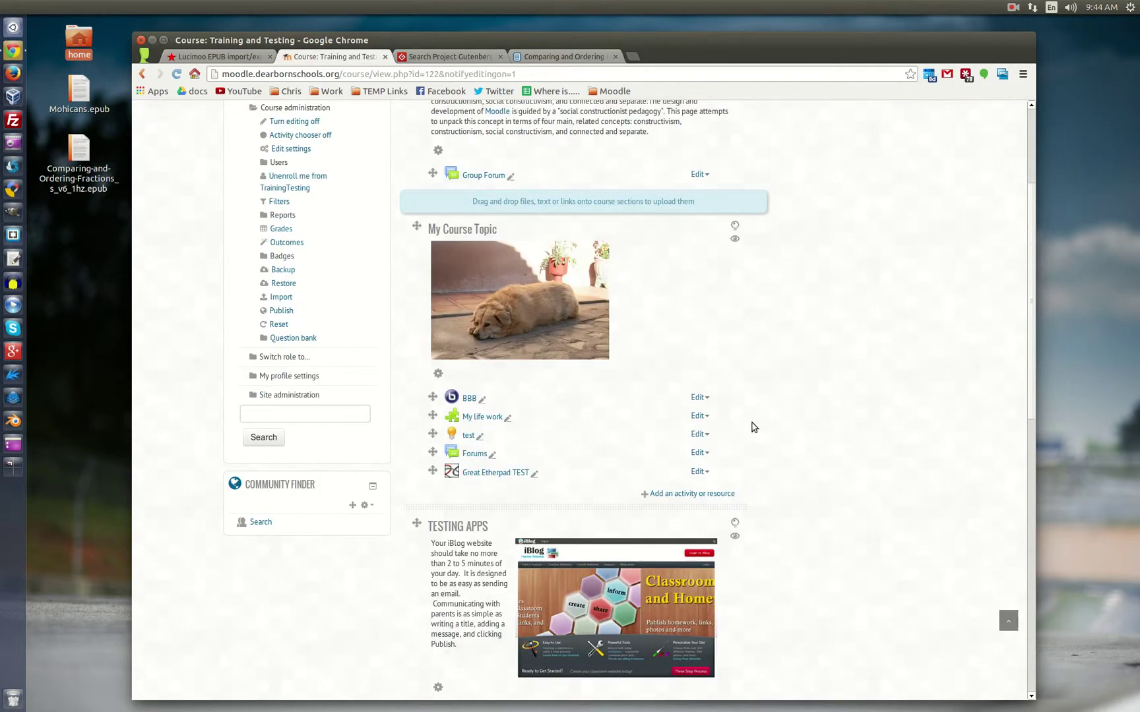
scroll(753, 426, "up", 5)
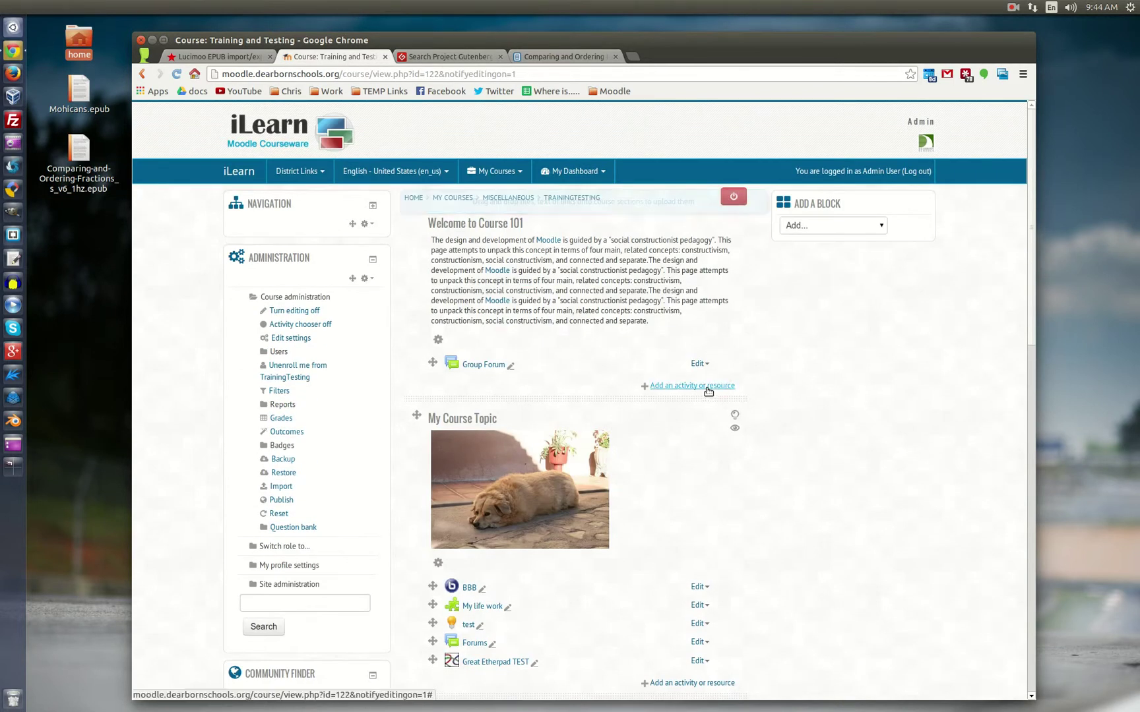
Add a new Book resource and put the cursor in its Name field.
left_click(709, 389)
scroll(527, 567, "down", 5)
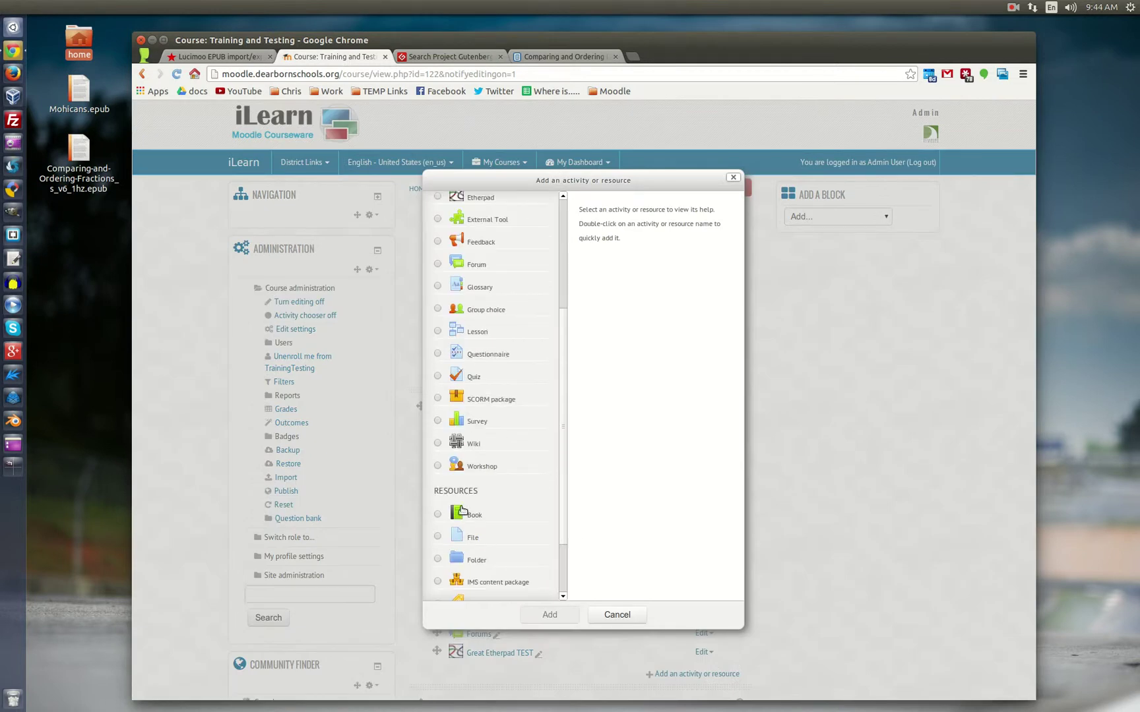
left_click(460, 515)
left_click(548, 616)
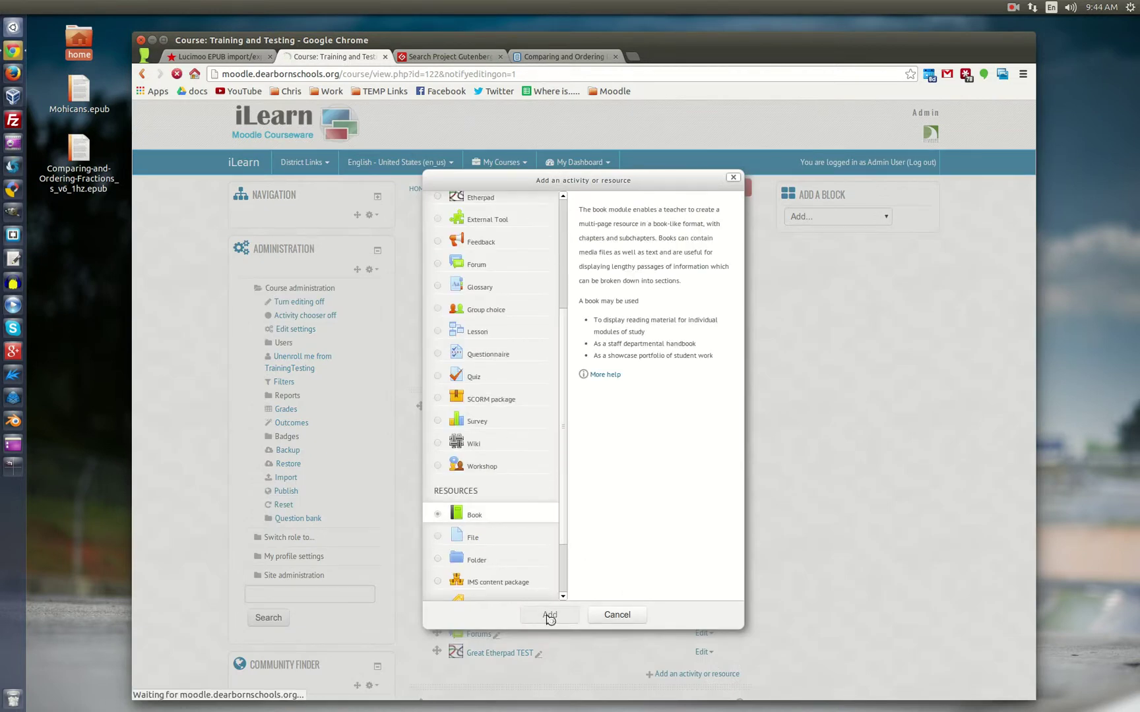
left_click(555, 308)
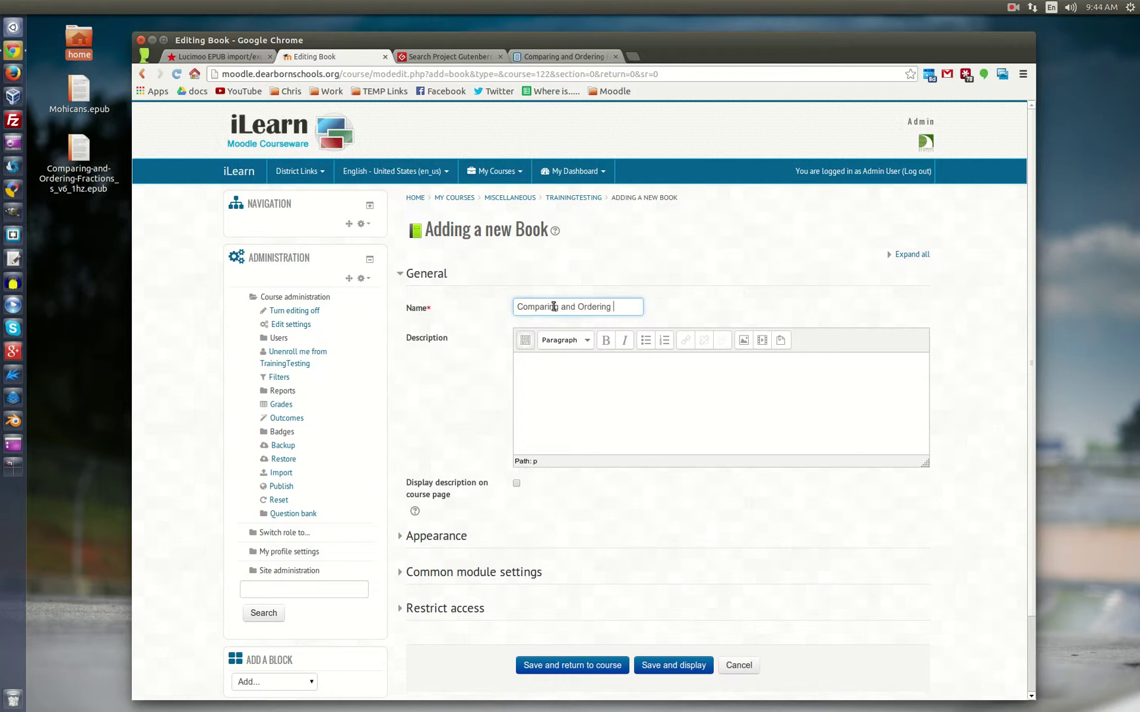
Finish naming the book 'Comparing and Ordering Fractions', then save and display it.
type("tions")
scroll(616, 476, "down", 3)
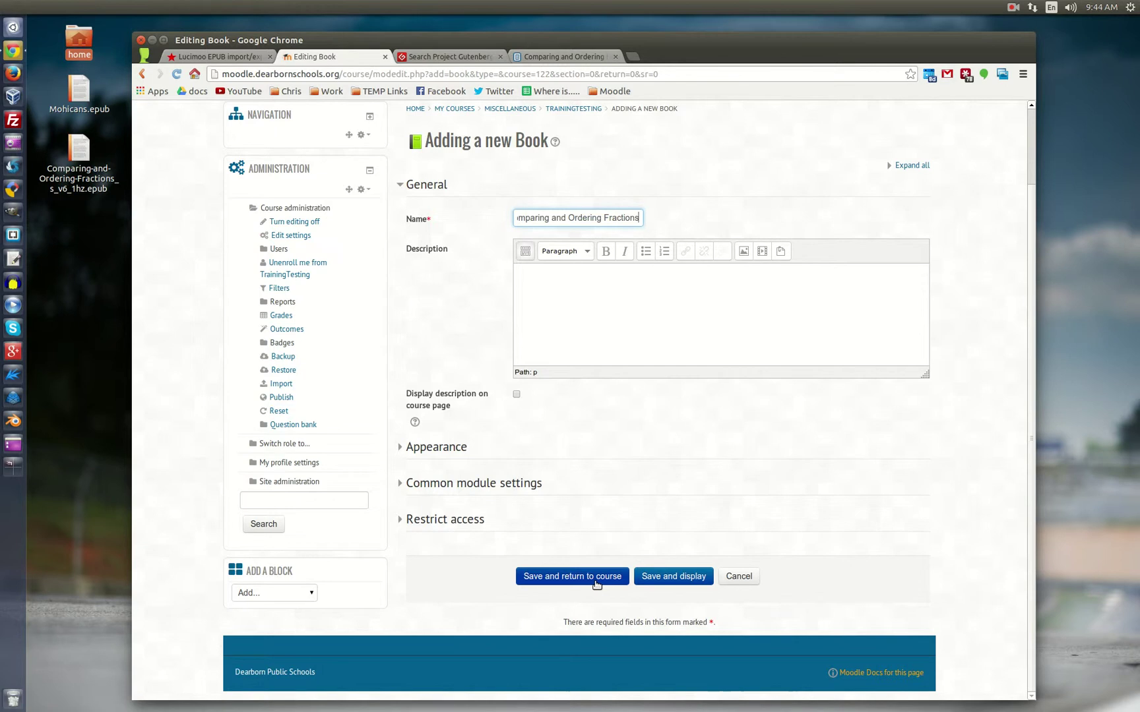
left_click(686, 579)
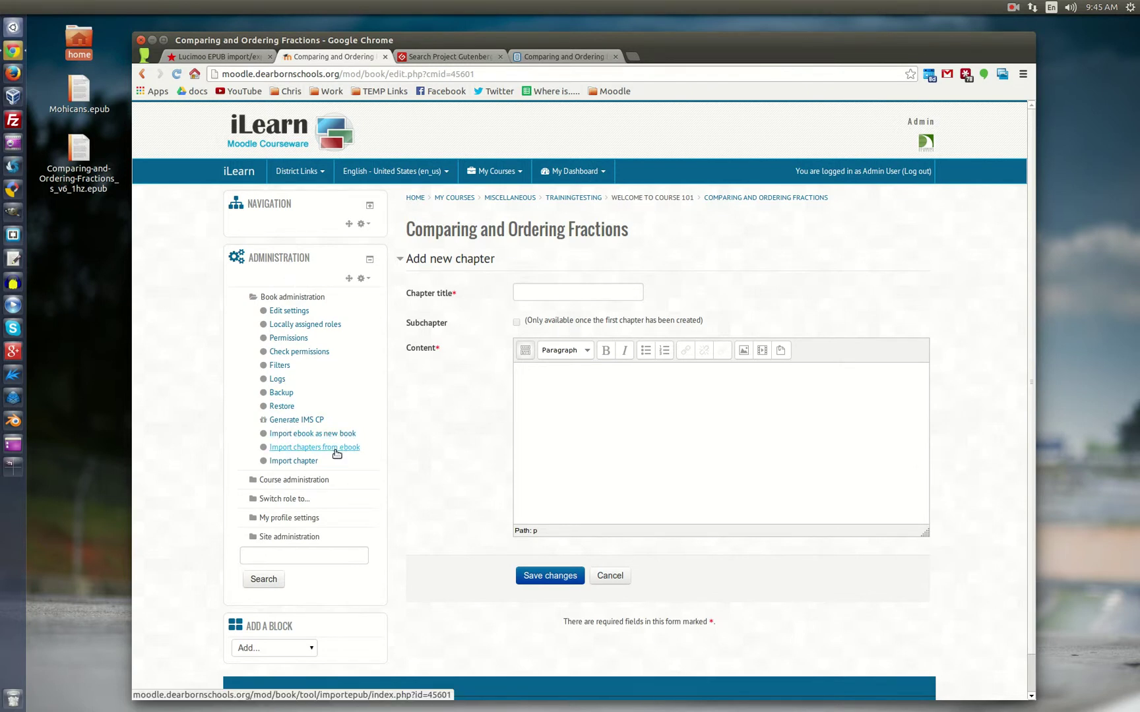
Open the book's 'Import chapters from ebook' form, then go to the CK-12 fractions lesson.
left_click(300, 451)
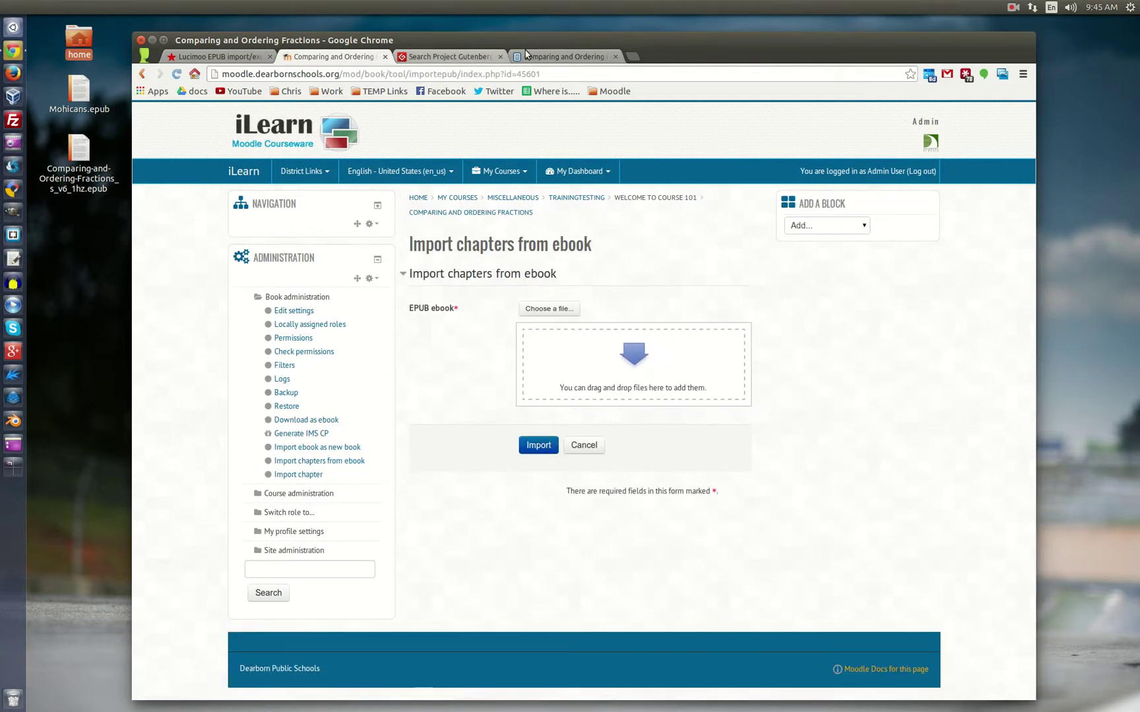
left_click(564, 57)
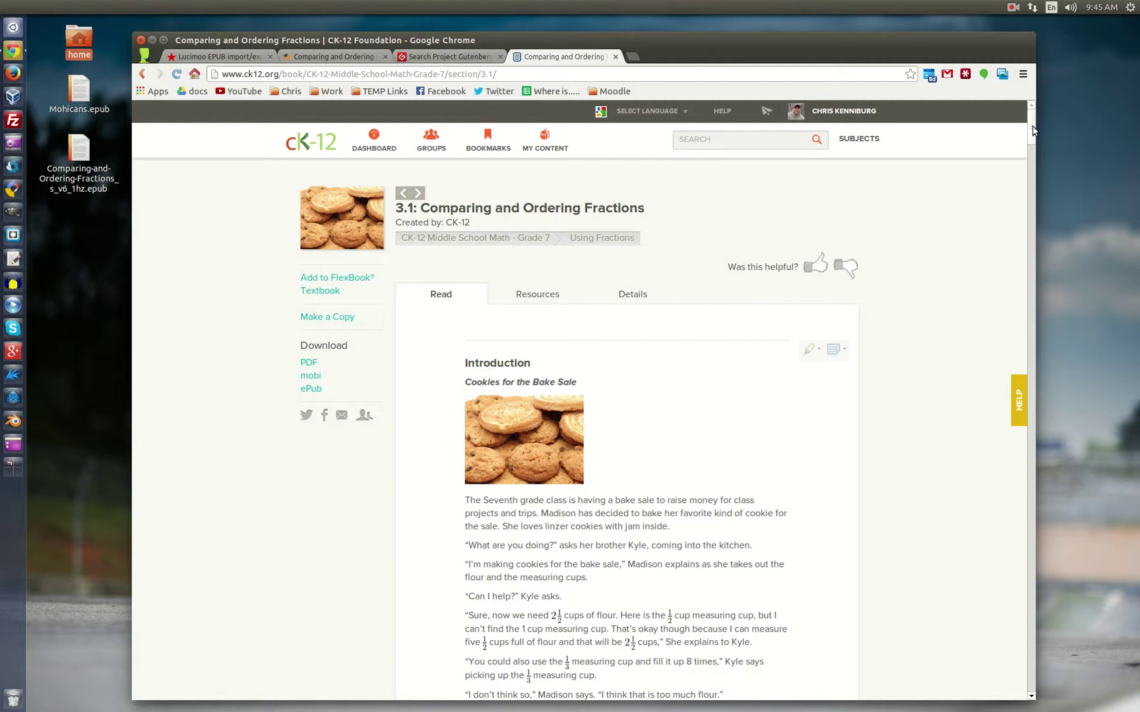
scroll(1030, 126, "down", 1)
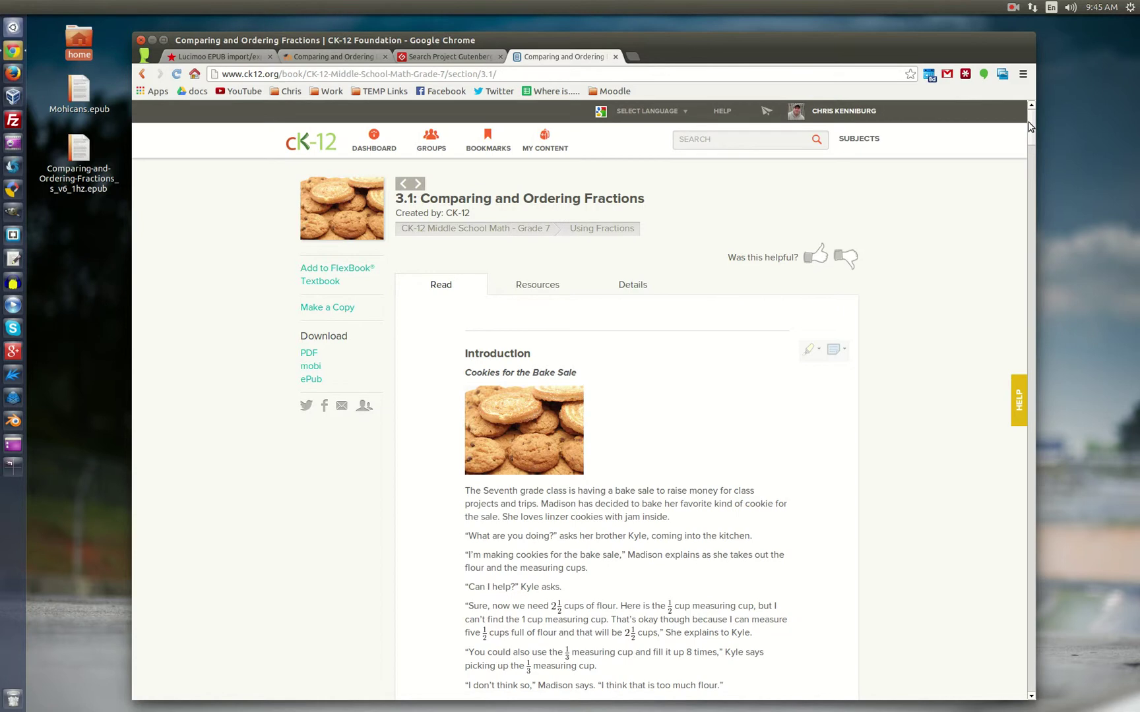
left_click_drag(1030, 125, 1027, 574)
left_click_drag(1018, 313, 1008, 120)
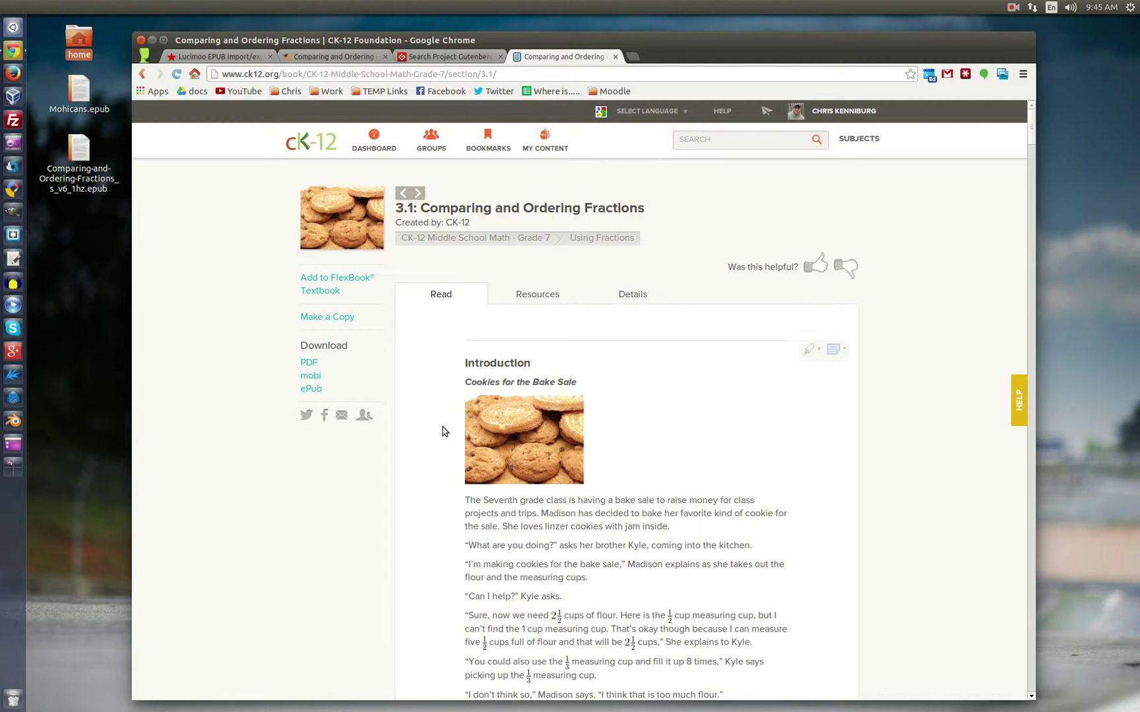
left_click(59, 168)
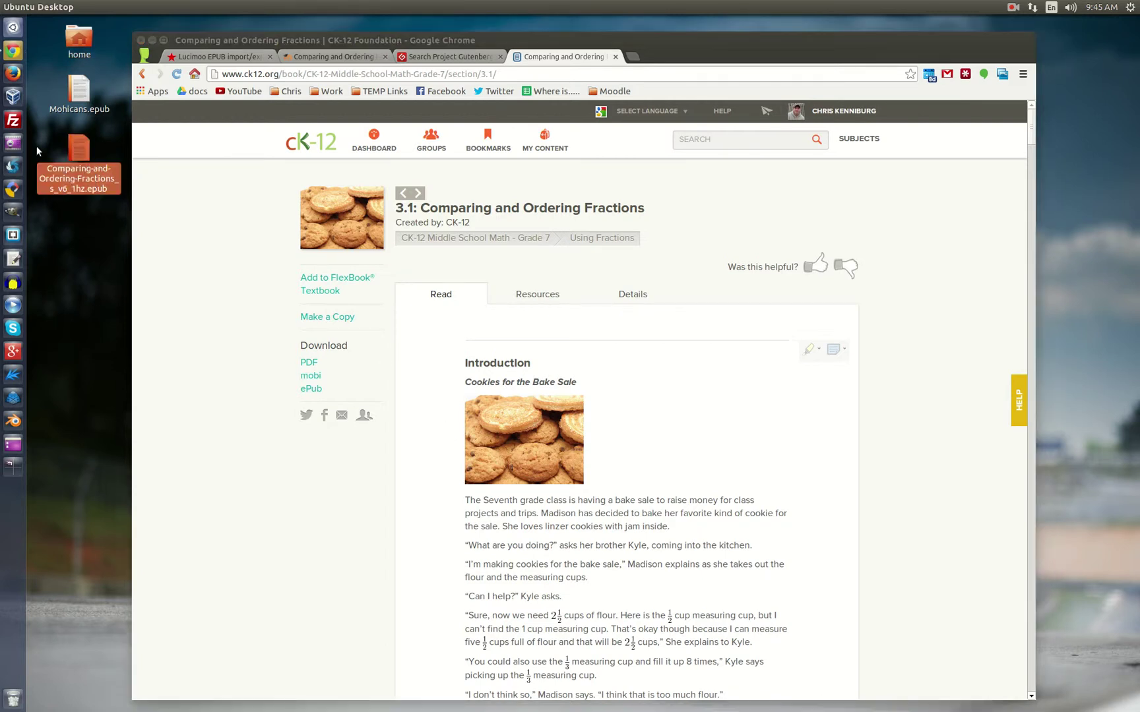
Import the CK-12 fractions EPUB from the desktop into the Moodle book.
left_click(349, 61)
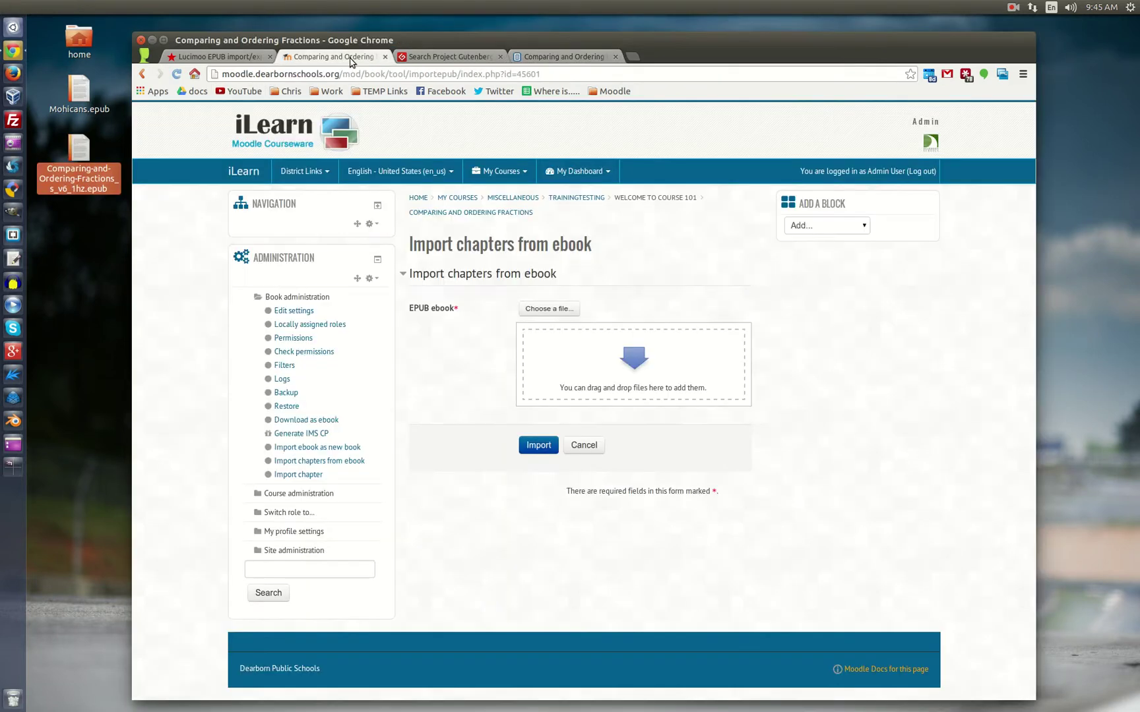
left_click_drag(79, 151, 636, 342)
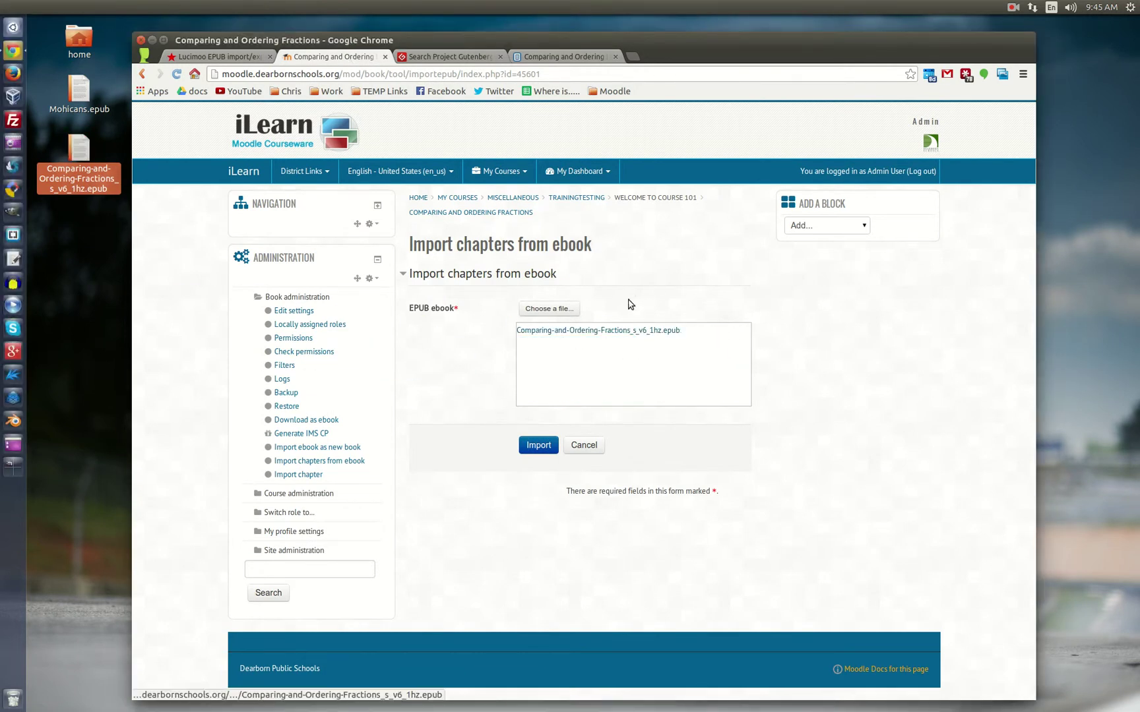
left_click(538, 447)
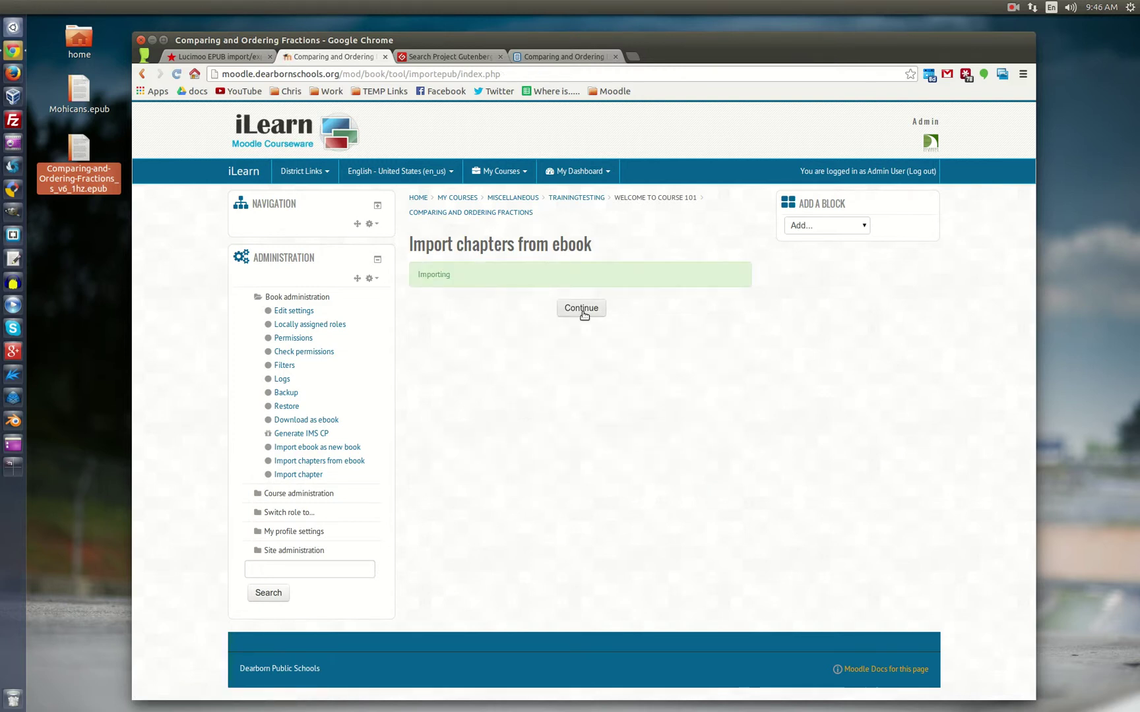
left_click(583, 315)
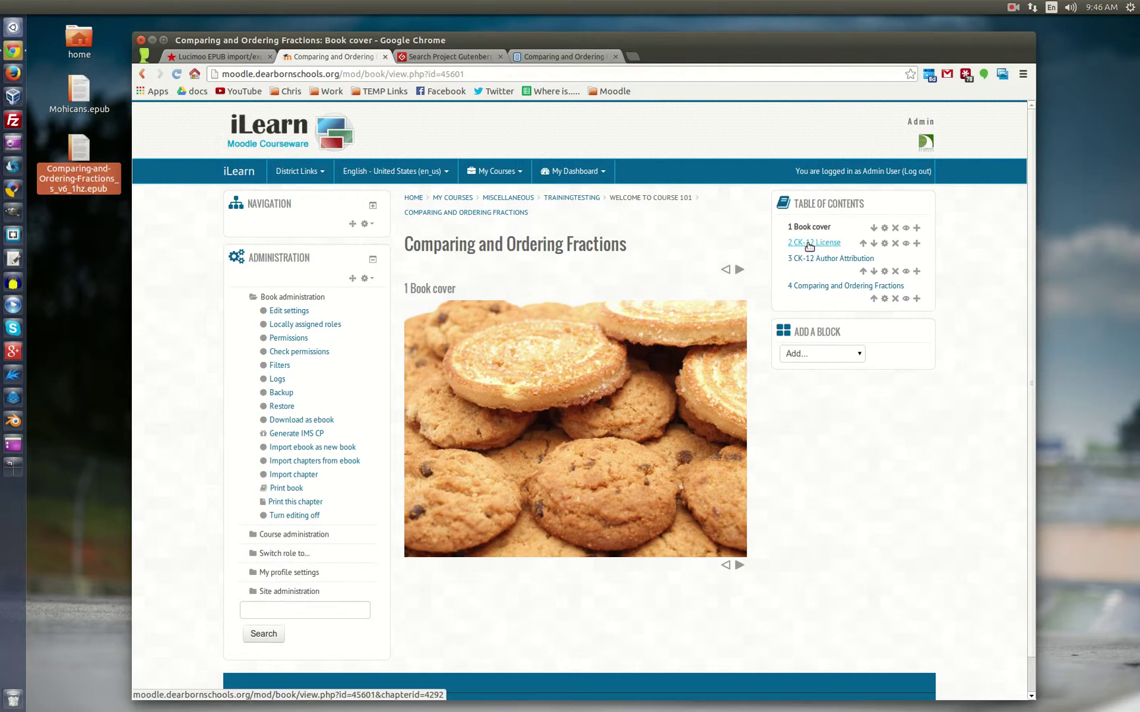
Open chapter 4 'Comparing and Ordering Fractions' and scroll through its lesson.
left_click(817, 287)
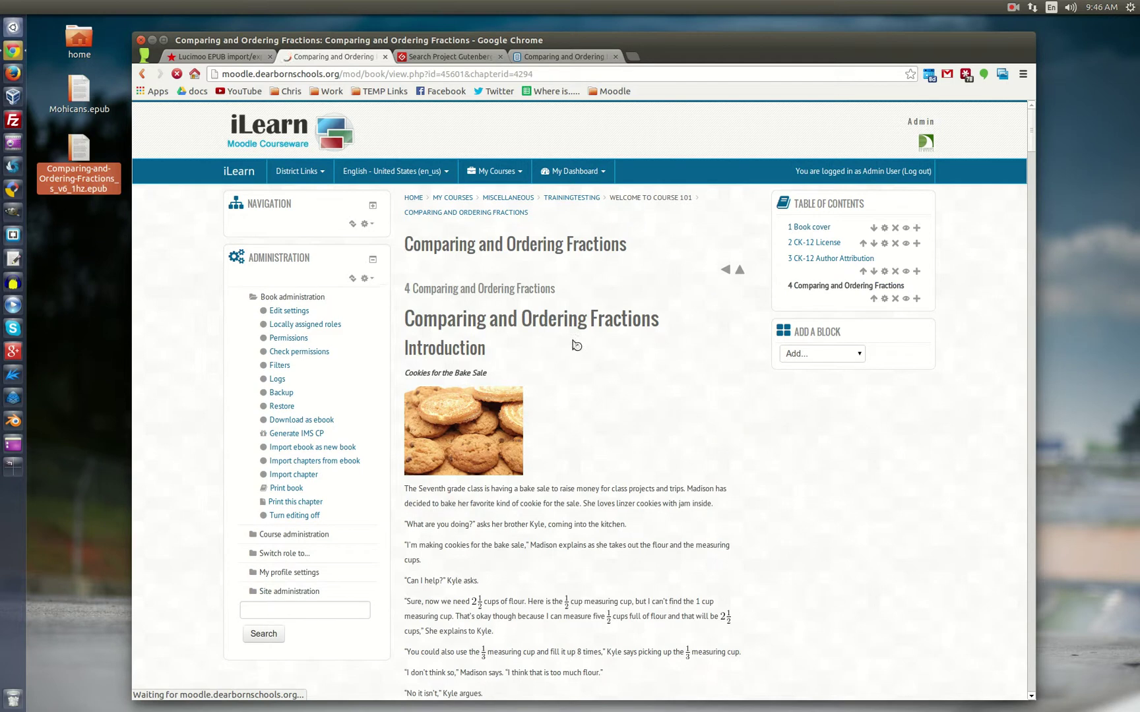
scroll(635, 376, "down", 10)
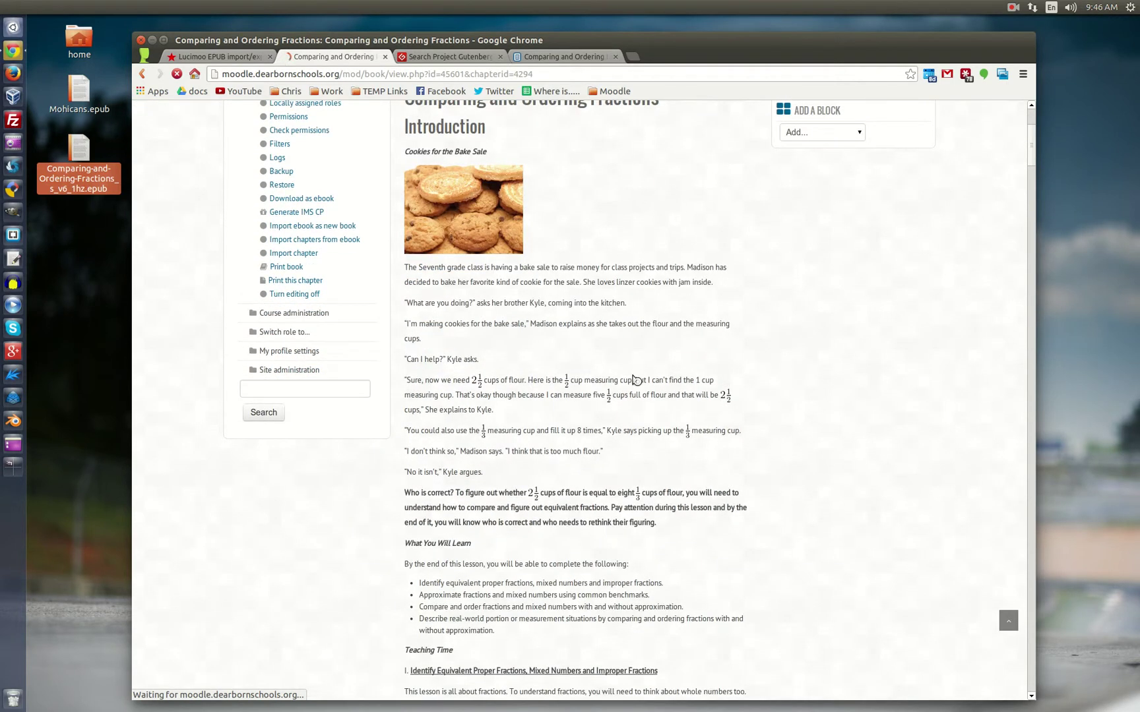
scroll(611, 467, "down", 5)
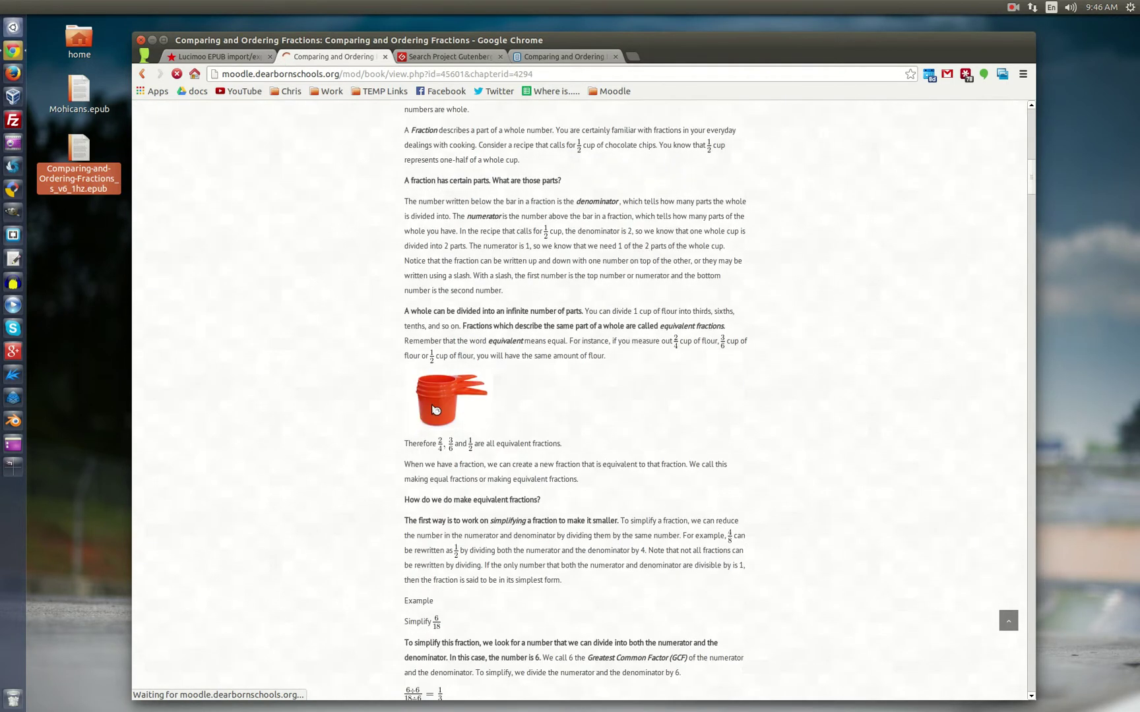
left_click_drag(1031, 168, 1028, 537)
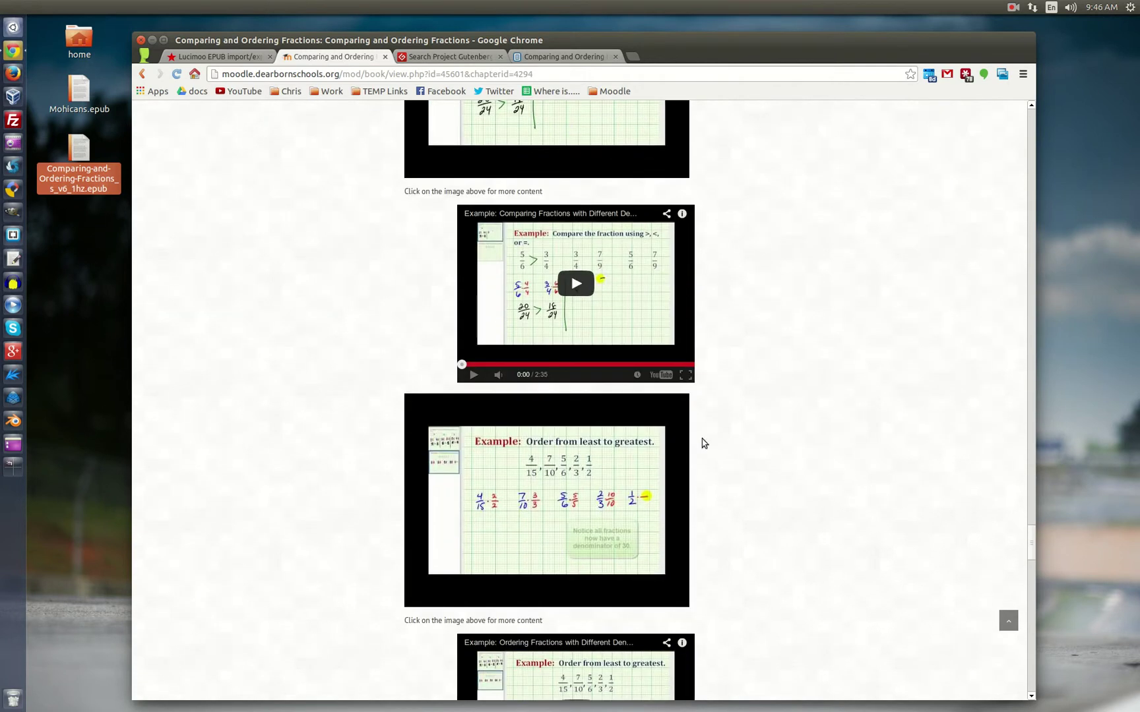
Play the comparing fractions example video, skip to 0:27, and pause it.
left_click(576, 283)
left_click(500, 364)
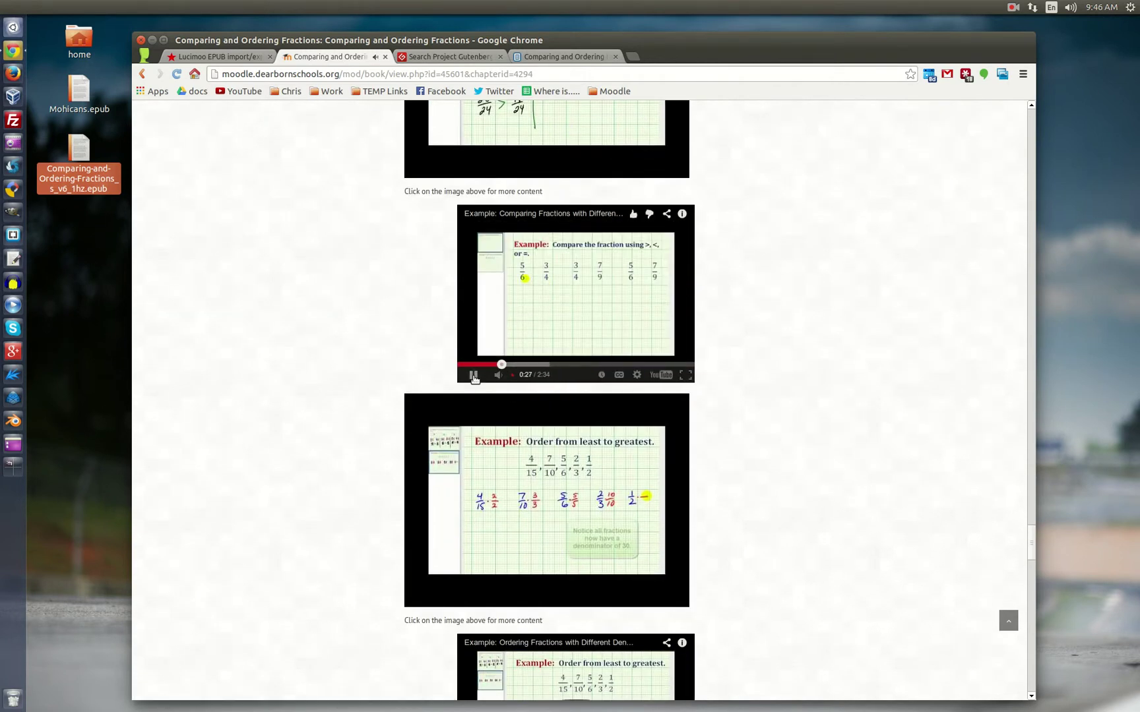
left_click(473, 375)
scroll(1030, 577, "down", 3)
left_click_drag(1027, 577, 1019, 126)
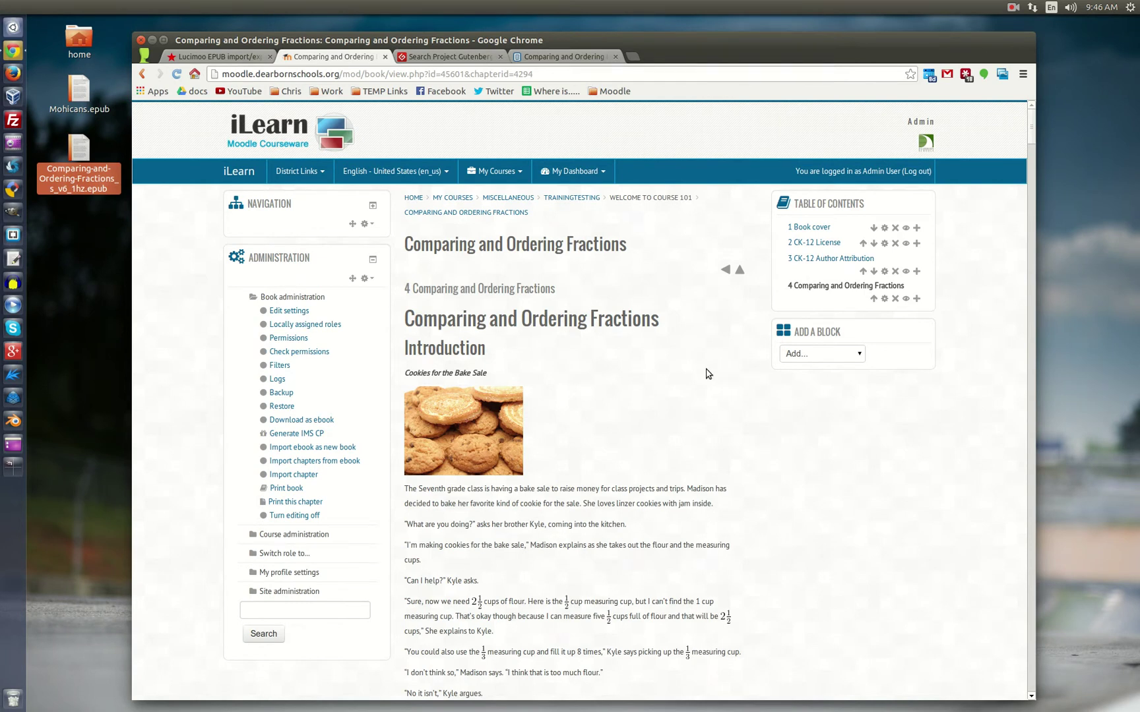
left_click(885, 300)
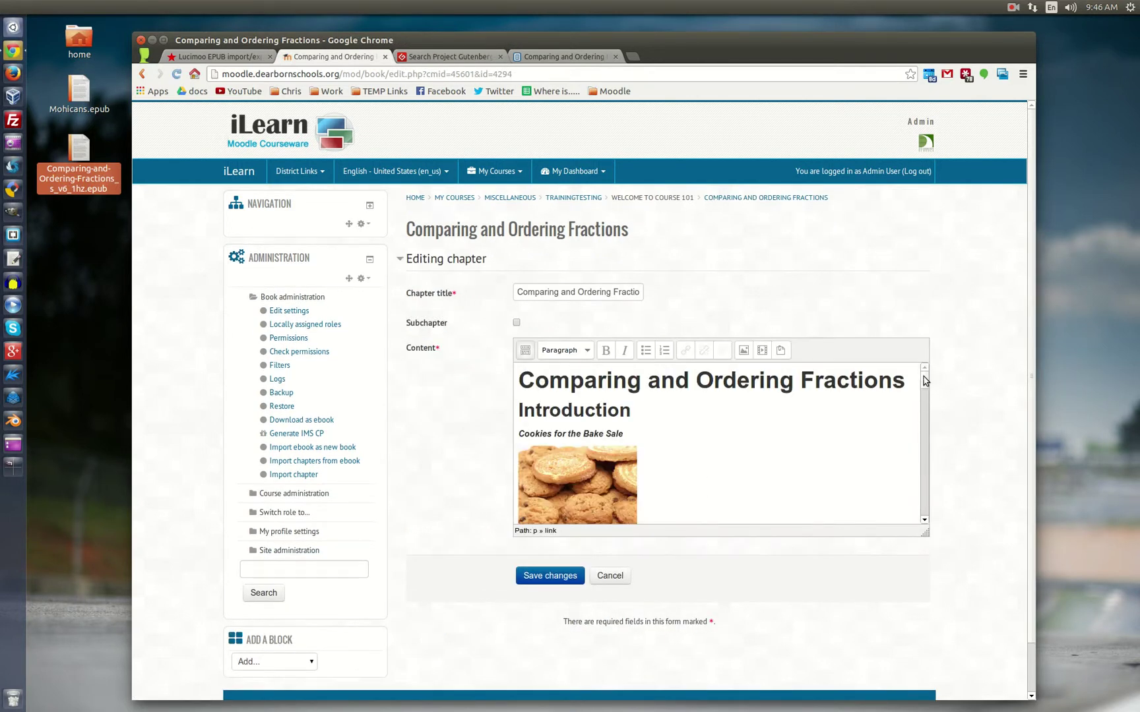
scroll(926, 413, "down", 15)
scroll(925, 407, "up", 15)
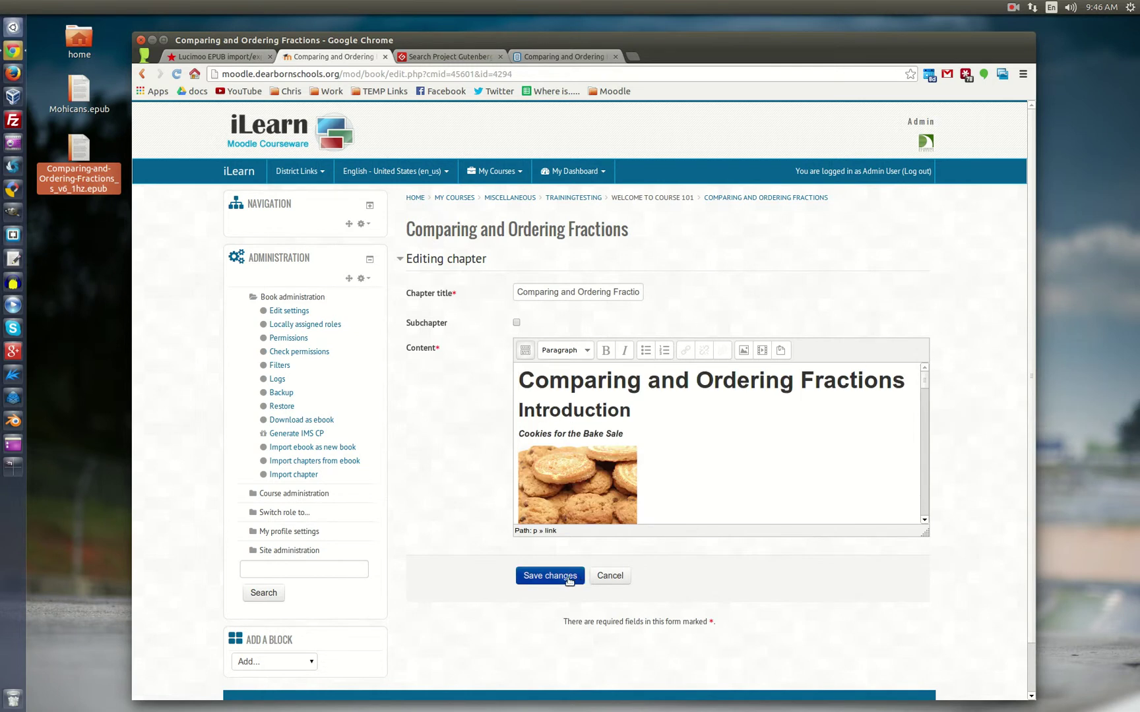
left_click(610, 577)
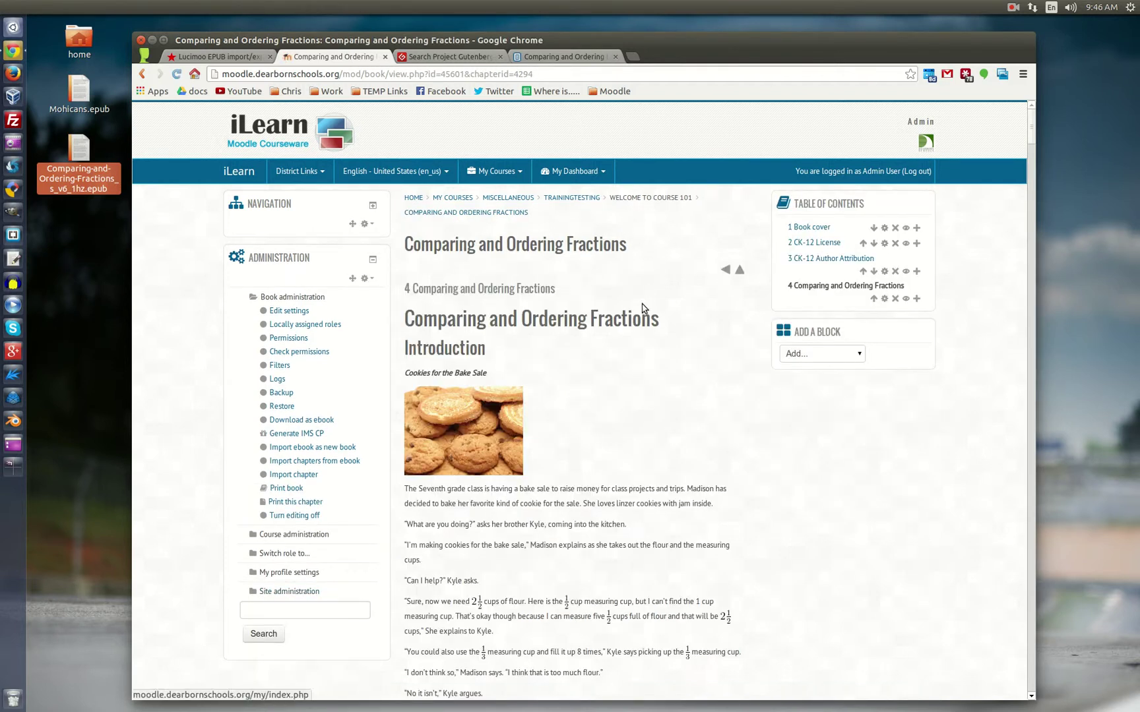
left_click(450, 59)
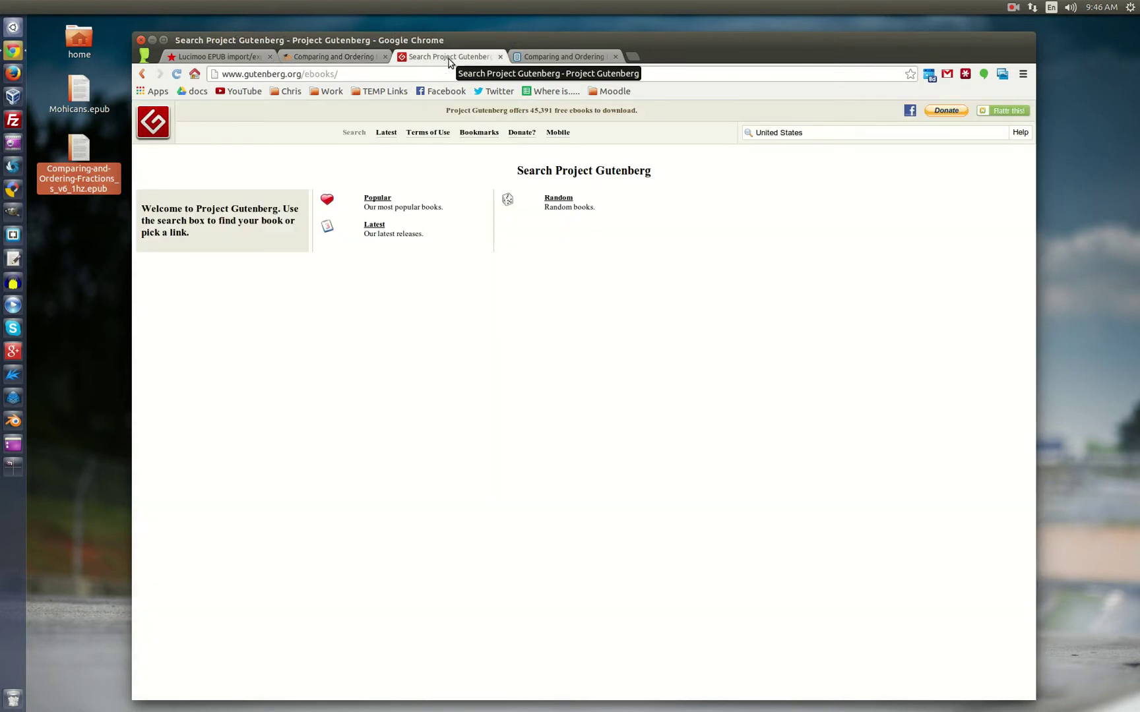
left_click(819, 132)
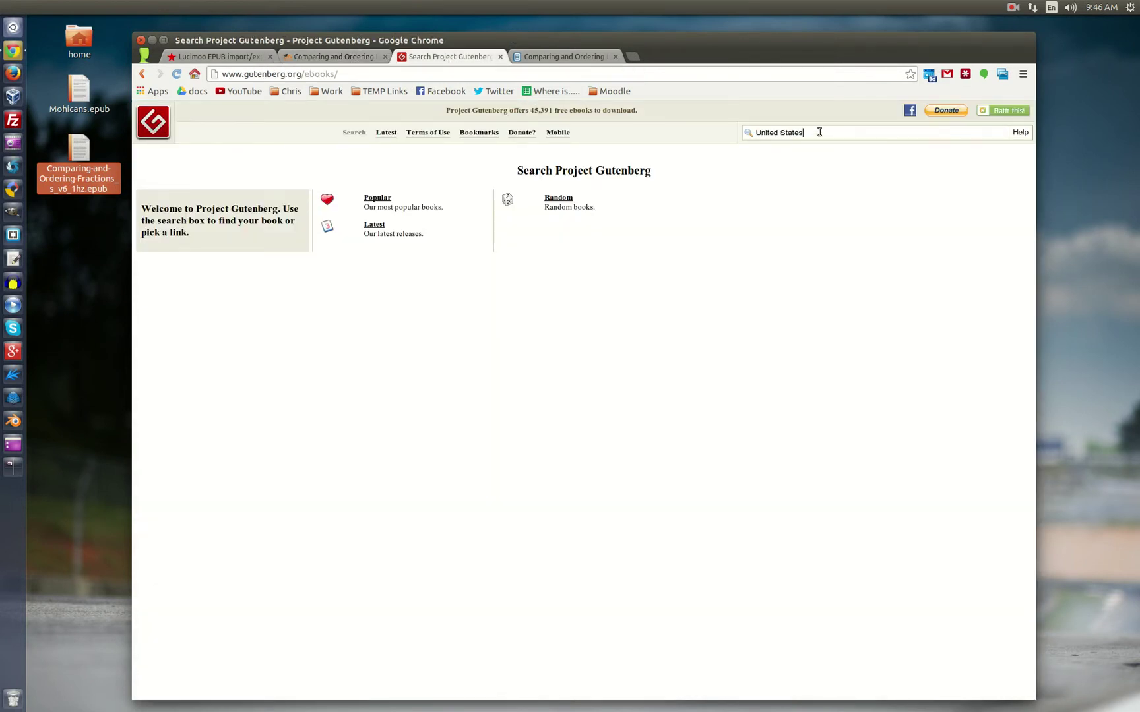
key("Return")
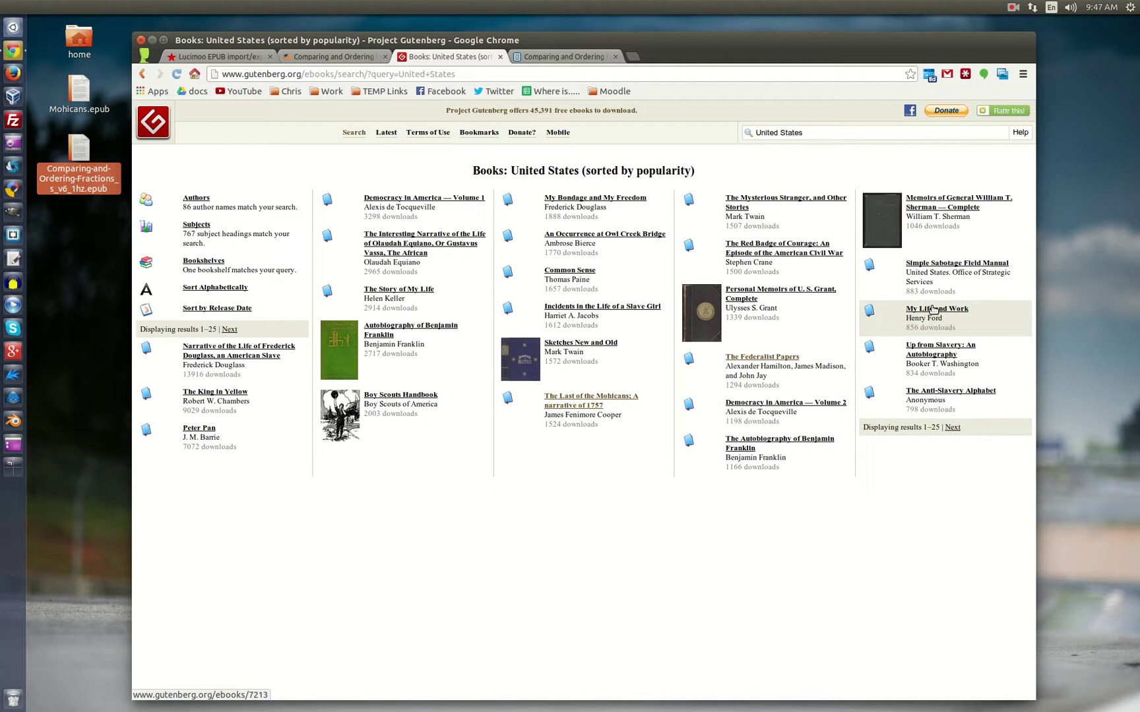
double_click(296, 74)
left_click_drag(246, 75, 223, 74)
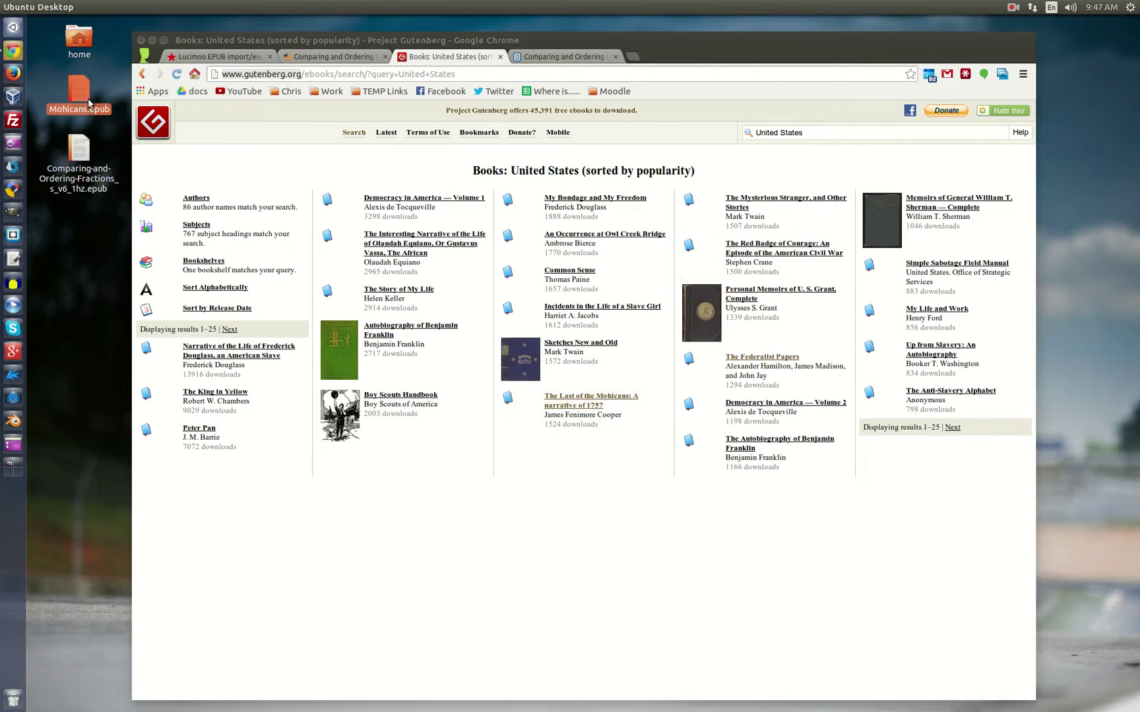
Download 'My Life and Work' as EPUB (no images), saved to the Desktop as Henry.epub.
left_click(942, 311)
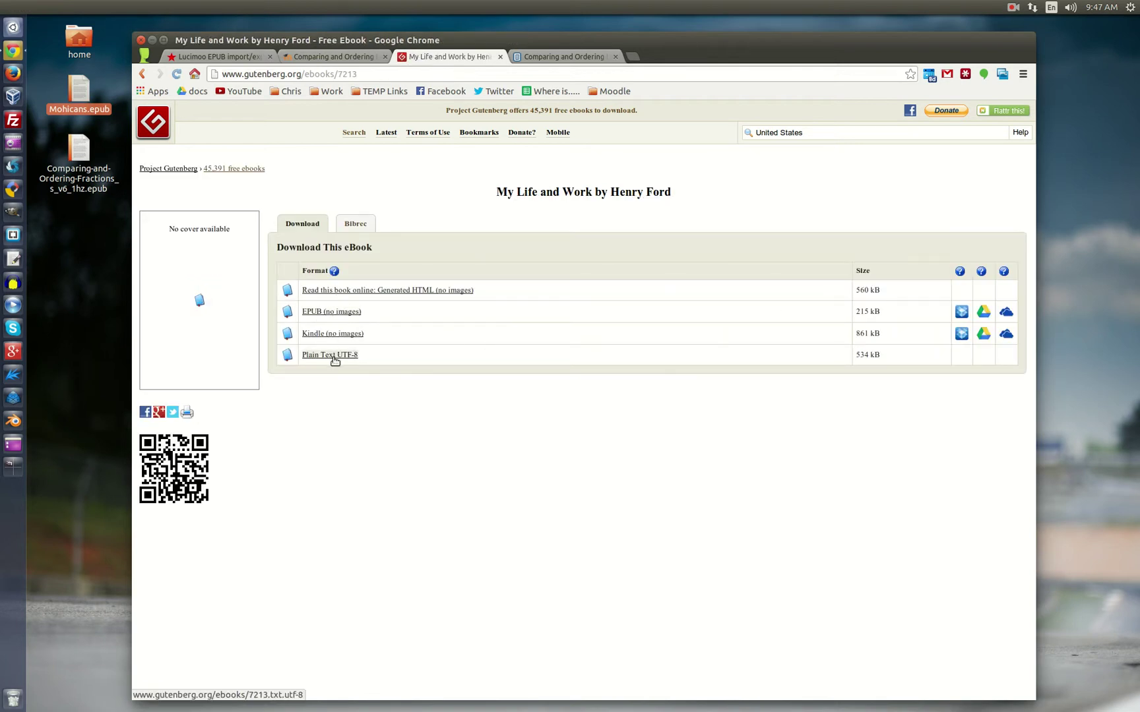
left_click(336, 317)
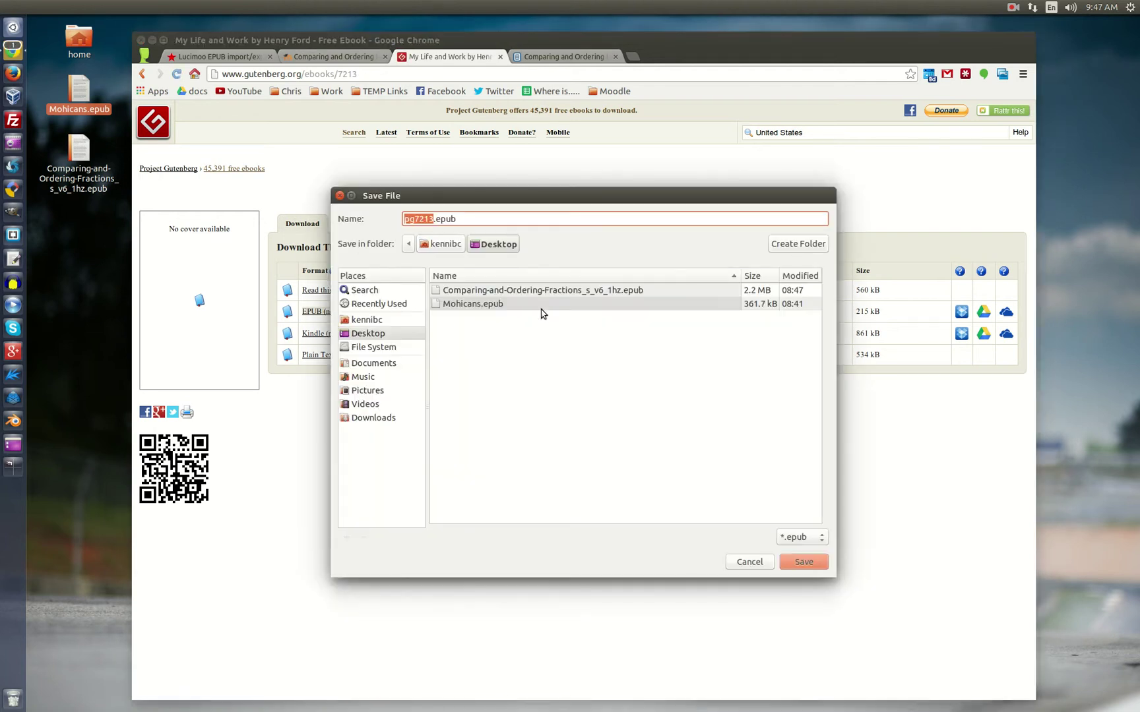
type("Henry")
left_click(799, 563)
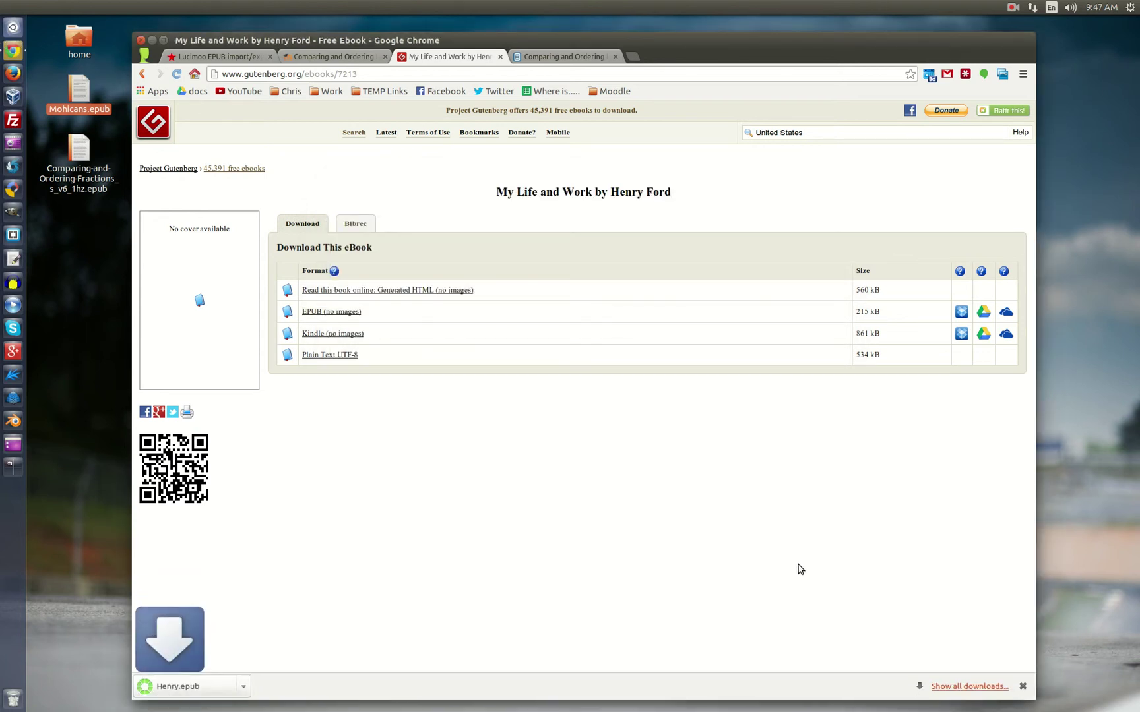
left_click(75, 227)
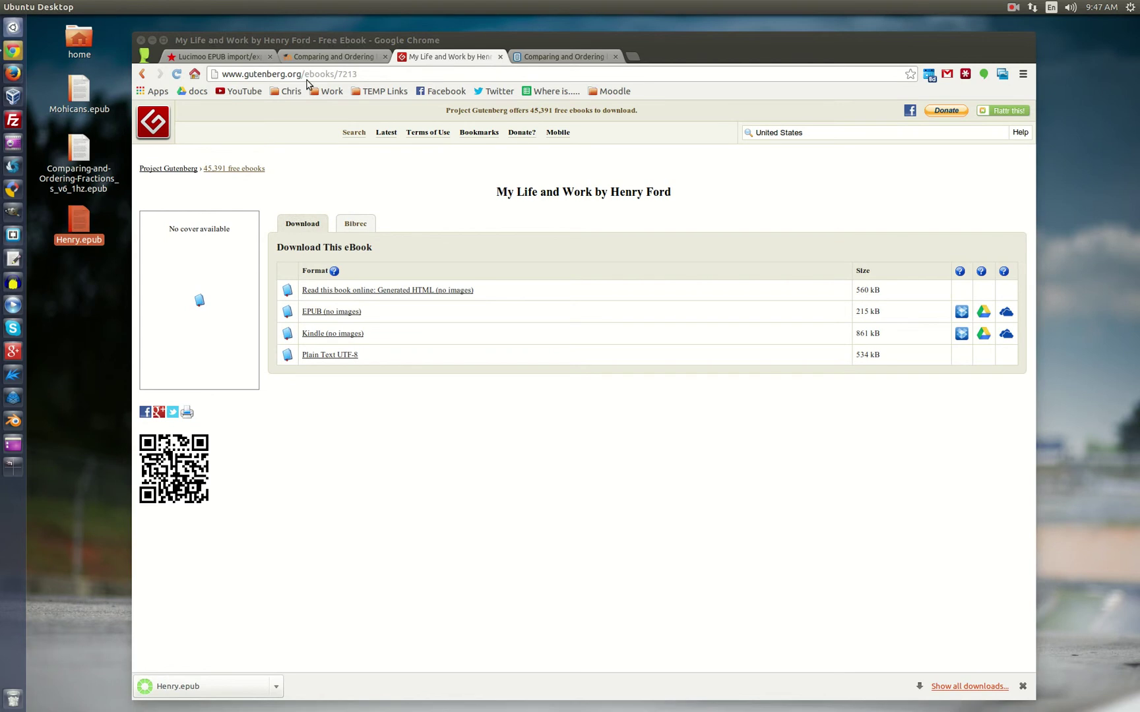
Import Henry.epub through the book's ebook import page, adding eight new chapters.
left_click(328, 57)
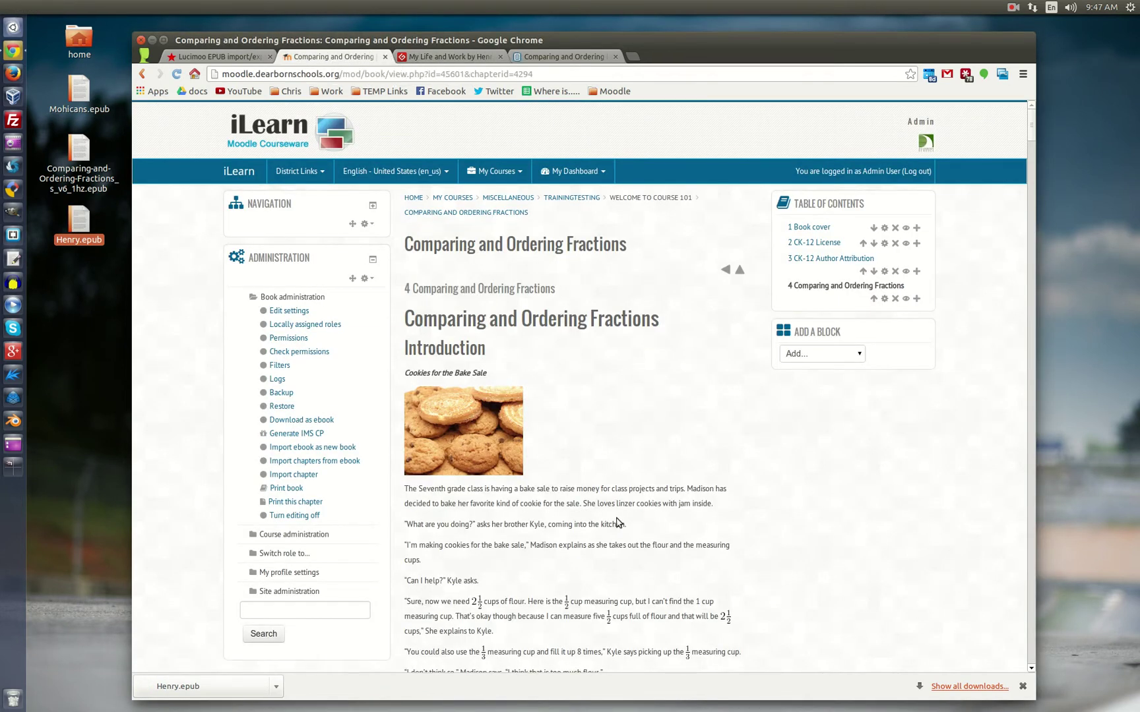
left_click(341, 462)
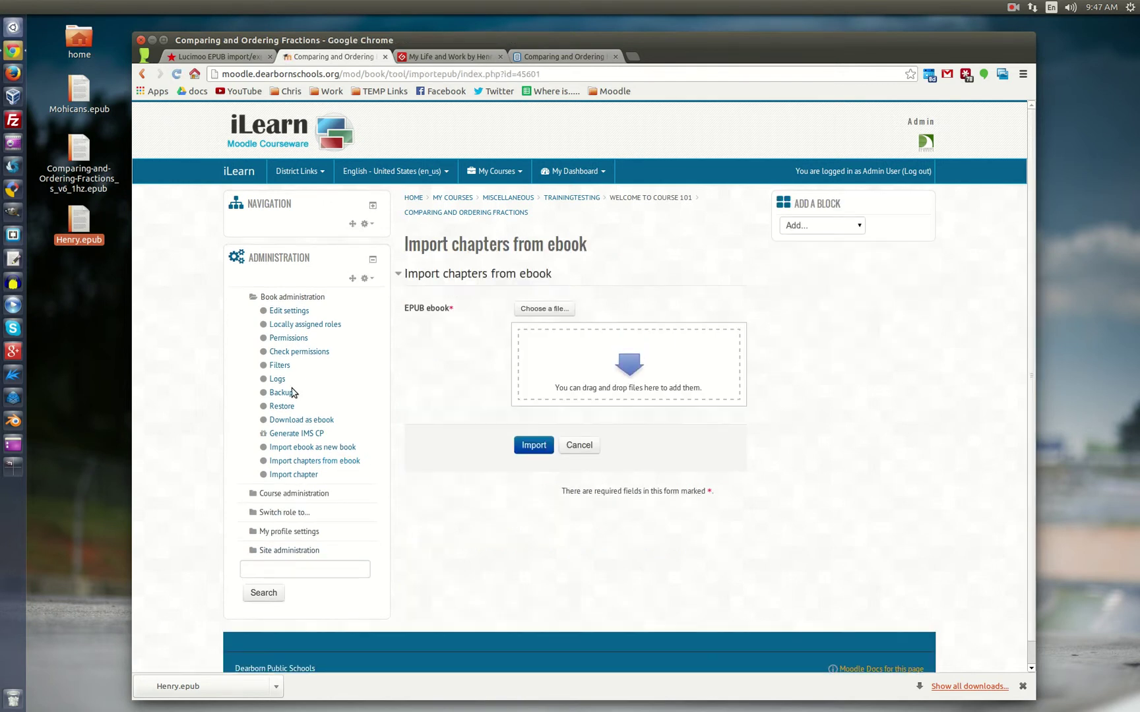
left_click_drag(80, 221, 656, 370)
left_click(534, 446)
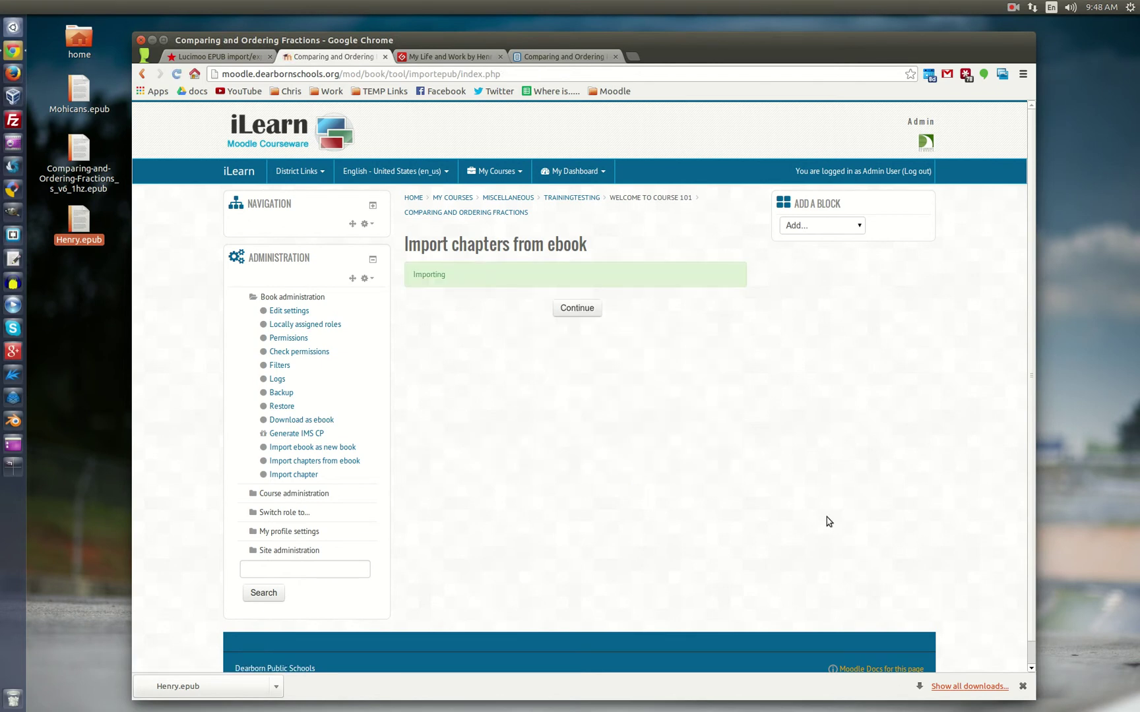
left_click(573, 308)
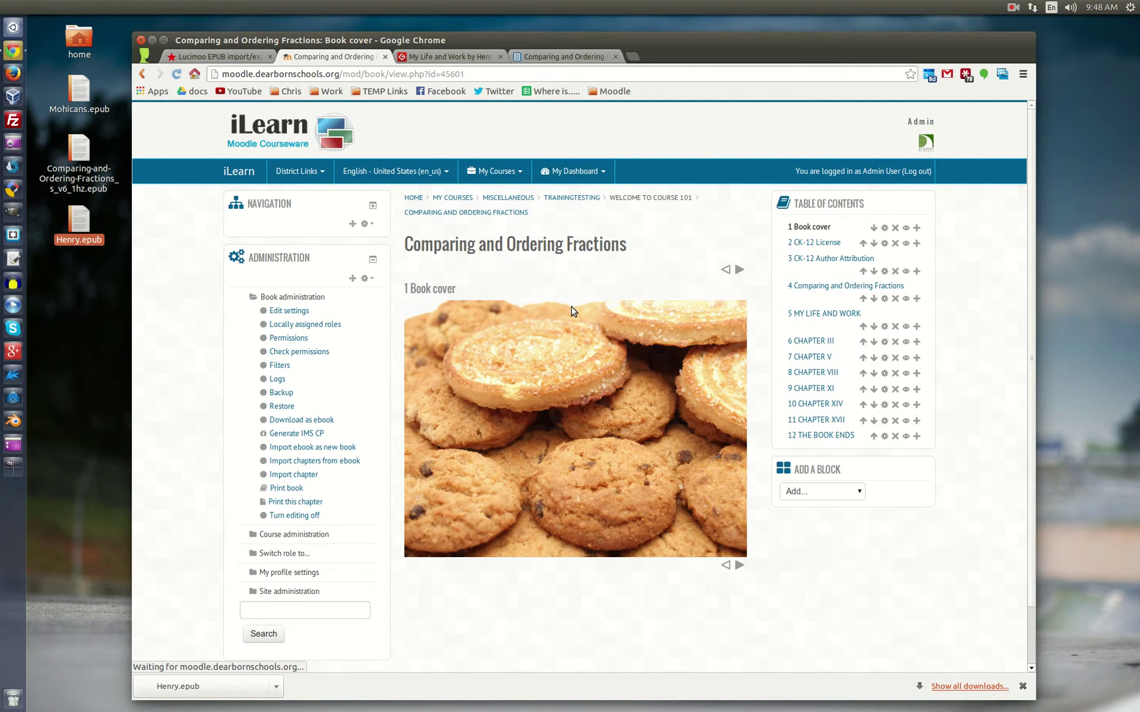
Scroll through chapter 5 MY LIFE AND WORK, return to the top, then go to Lucimoo.
left_click(824, 315)
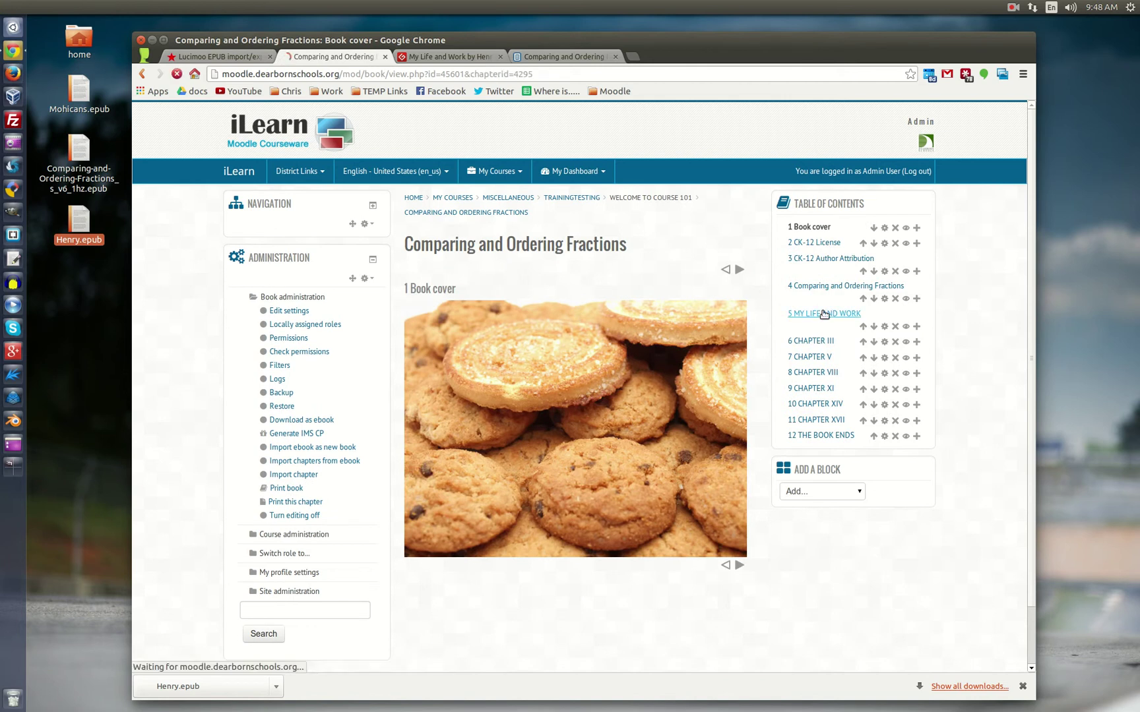
scroll(660, 447, "down", 3)
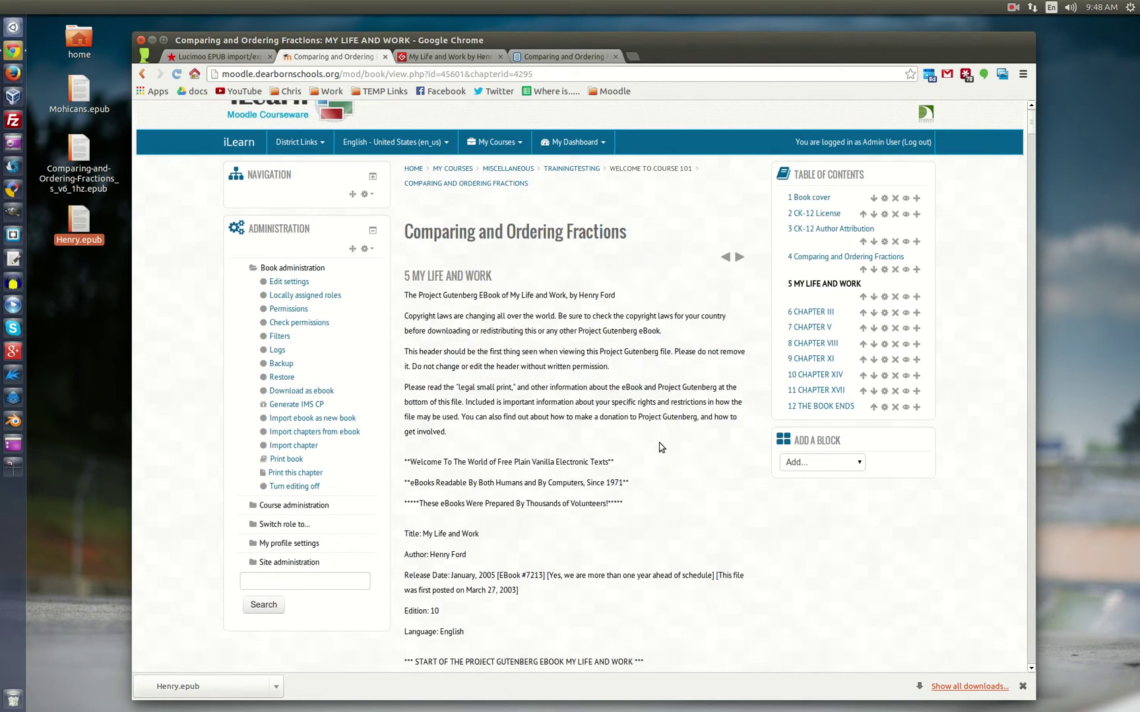
scroll(663, 447, "down", 20)
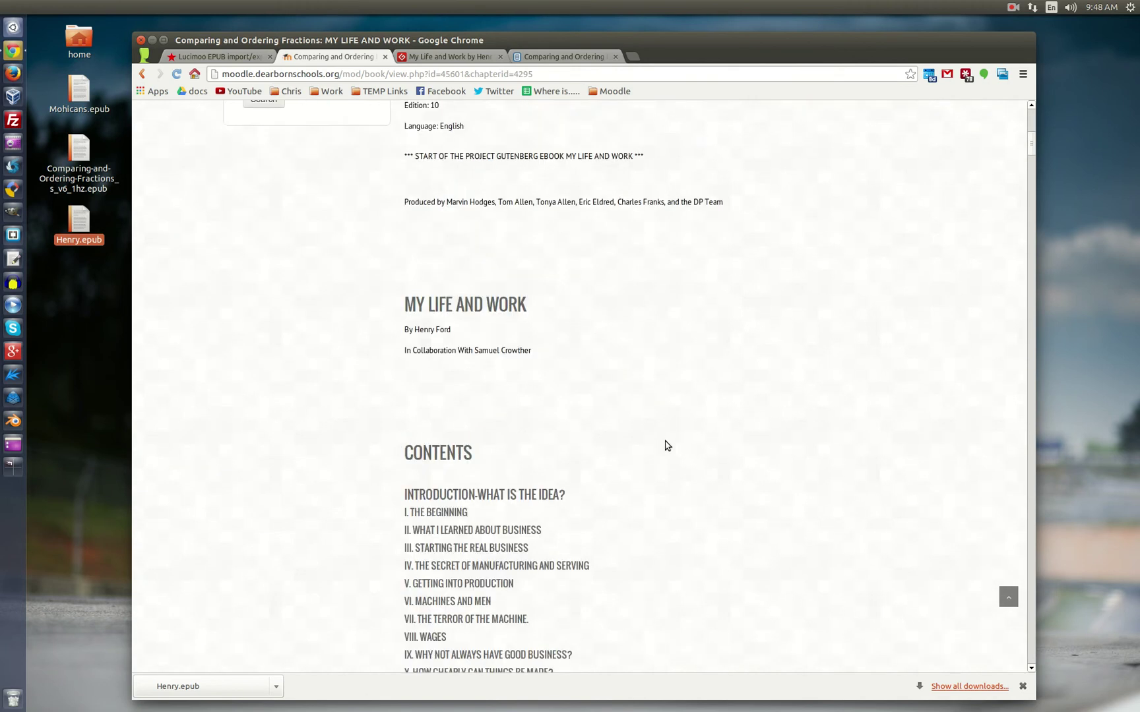
scroll(666, 446, "down", 9)
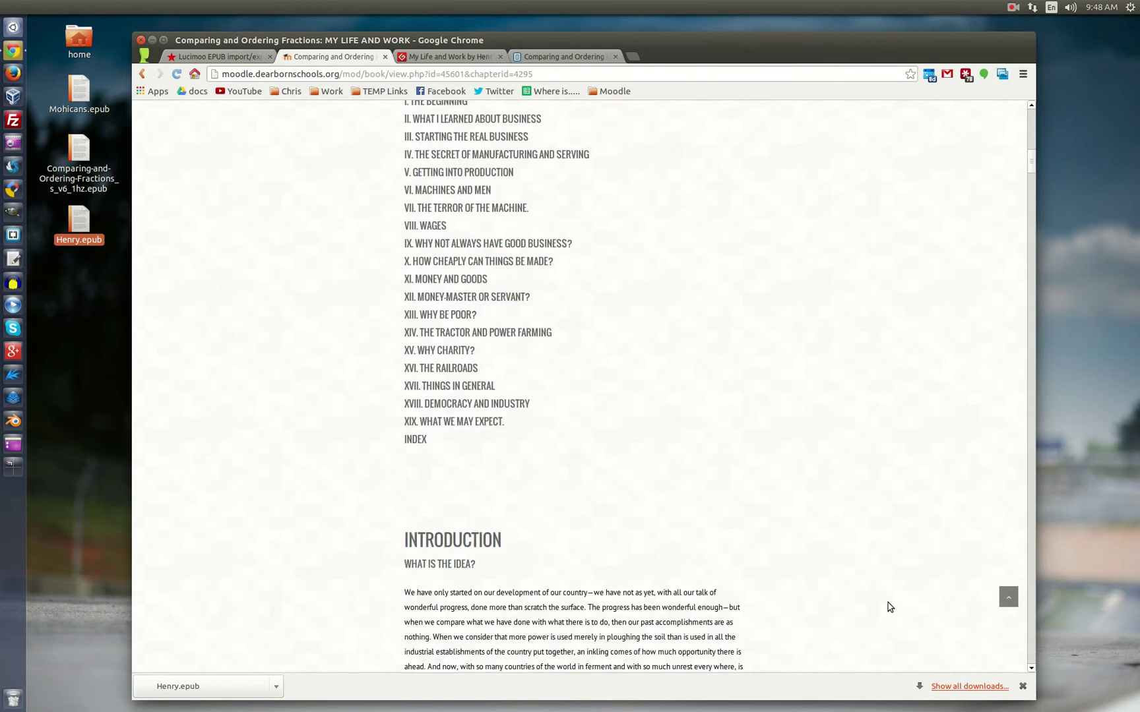
scroll(796, 538, "down", 6)
left_click_drag(1032, 184, 1032, 602)
left_click(1009, 597)
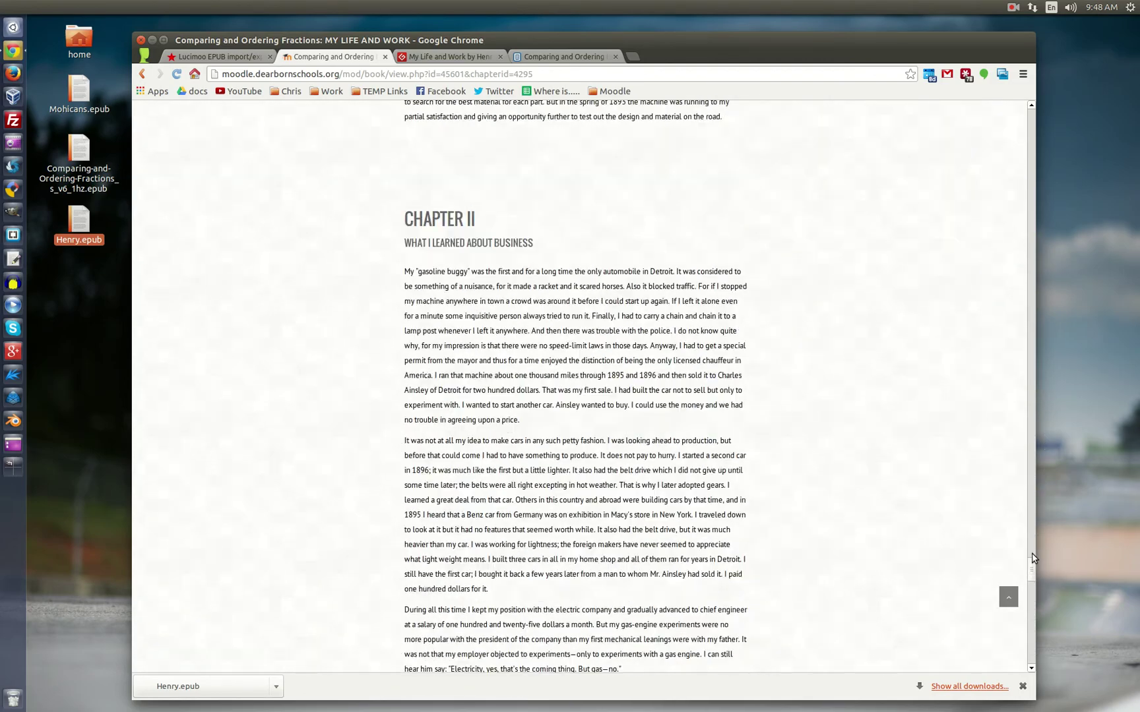
left_click(217, 57)
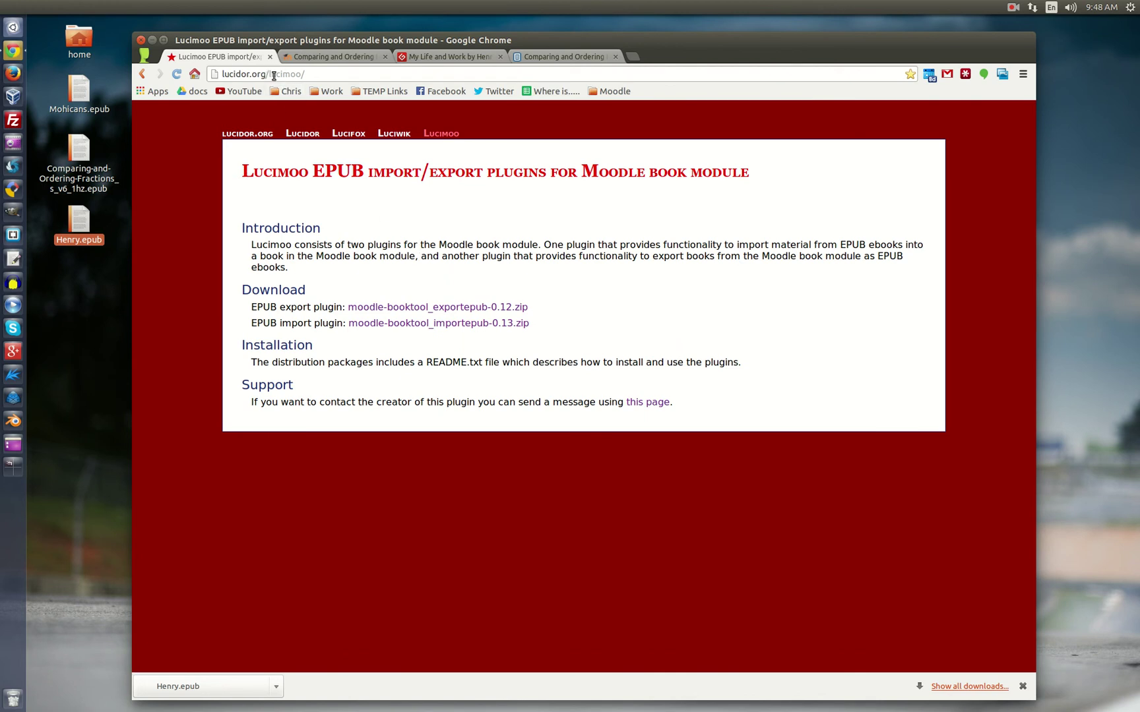
Minimise Chrome from the Lucimoo plugins page to reveal the desktop with the three EPUB files.
left_click(326, 75)
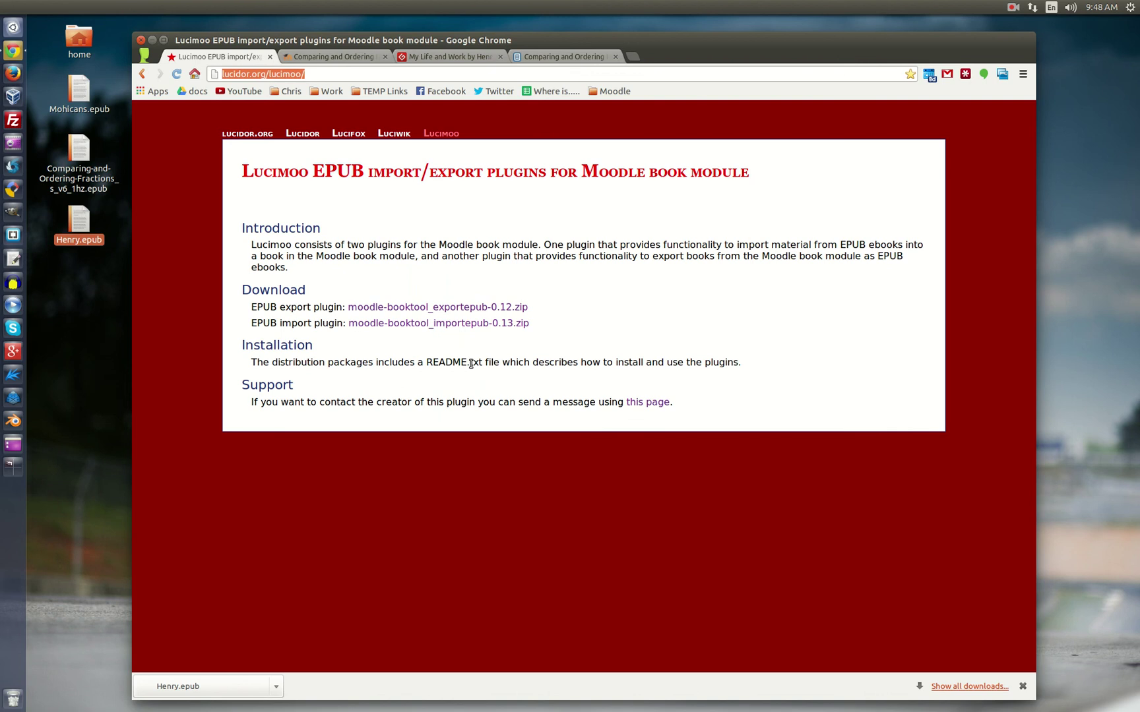
left_click(152, 40)
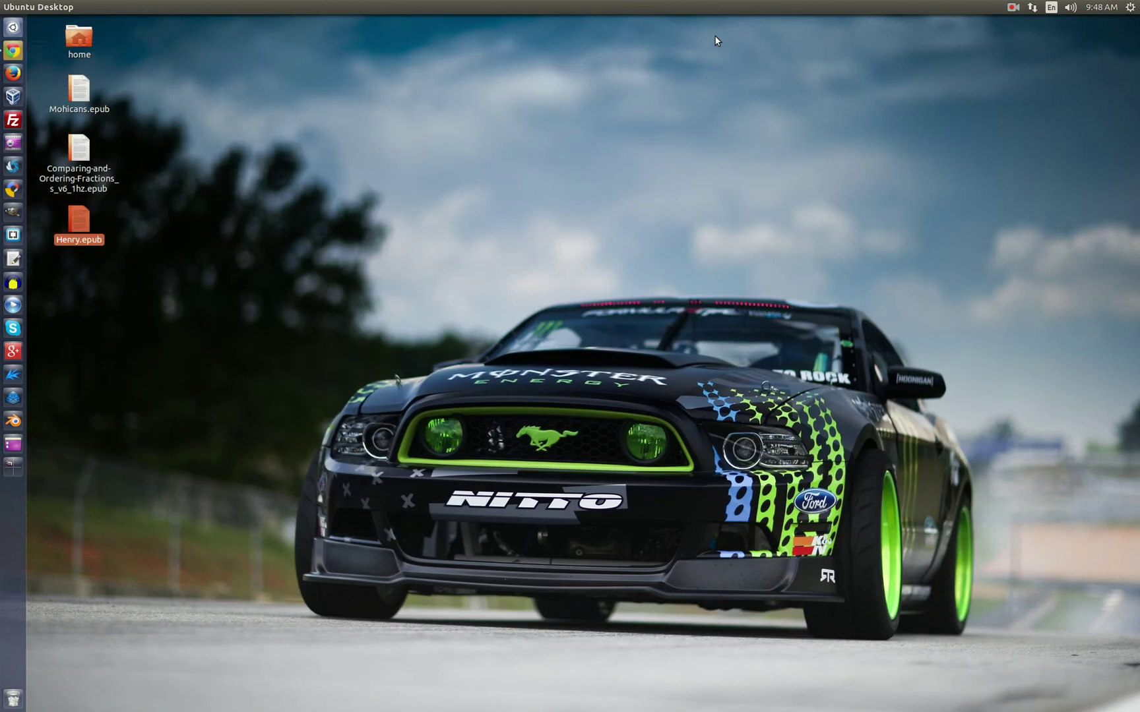
left_click(1013, 8)
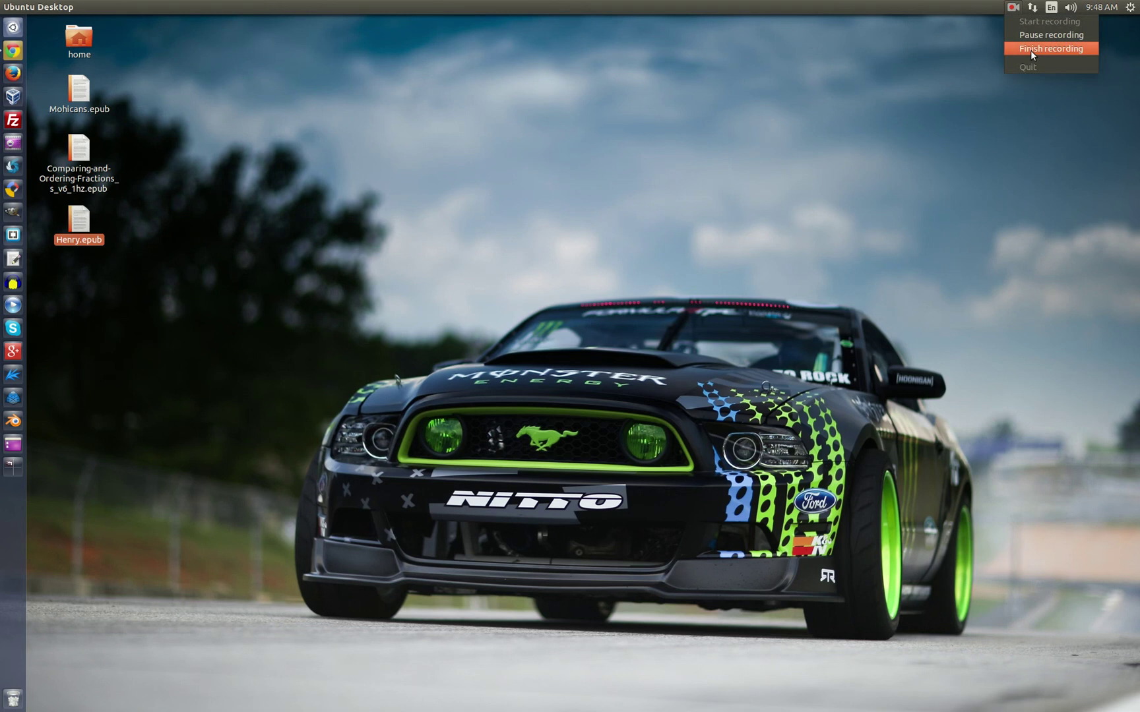